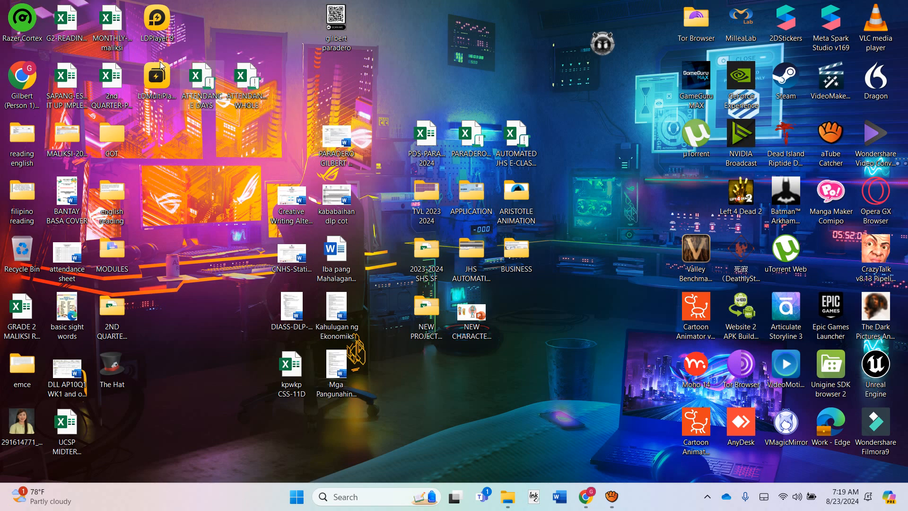
Step: Open the ATTENDANCE DAYS workbook from the desktop and look across the whole attendance table
double_click(204, 92)
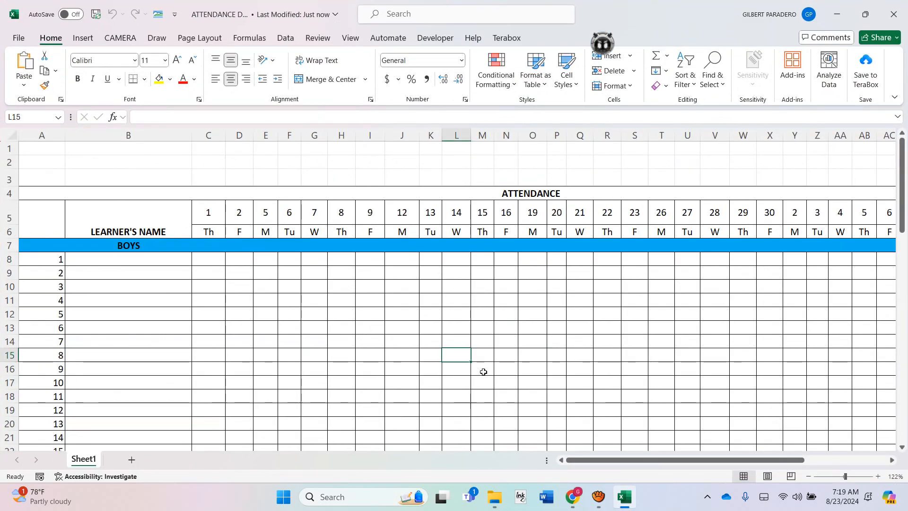
scroll(480, 369, right, 5)
scroll(582, 367, left, 5)
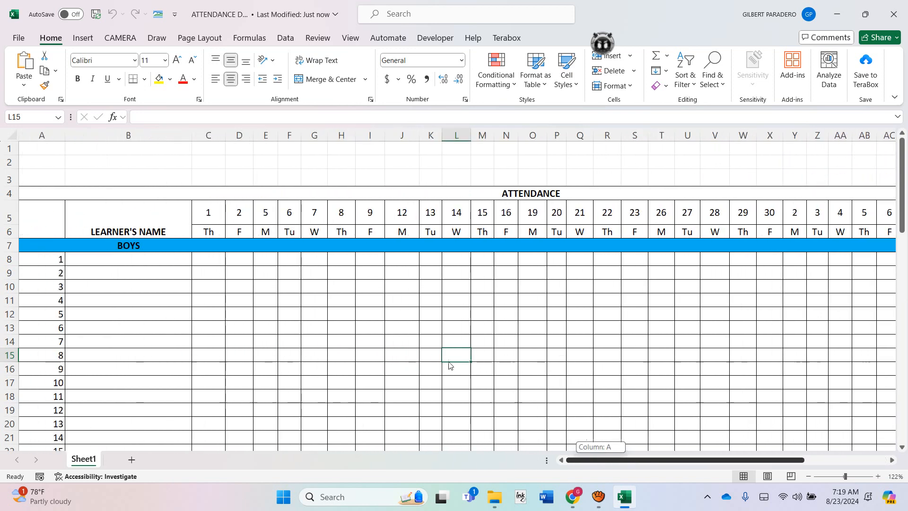
scroll(490, 367, right, 3)
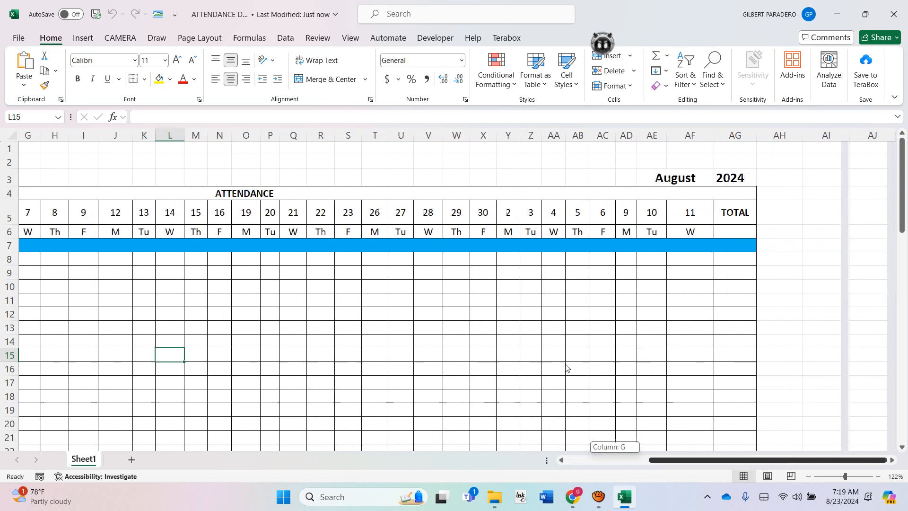
mouse_move(710, 460)
mouse_down()
mouse_move(676, 461)
mouse_move(709, 463)
mouse_up()
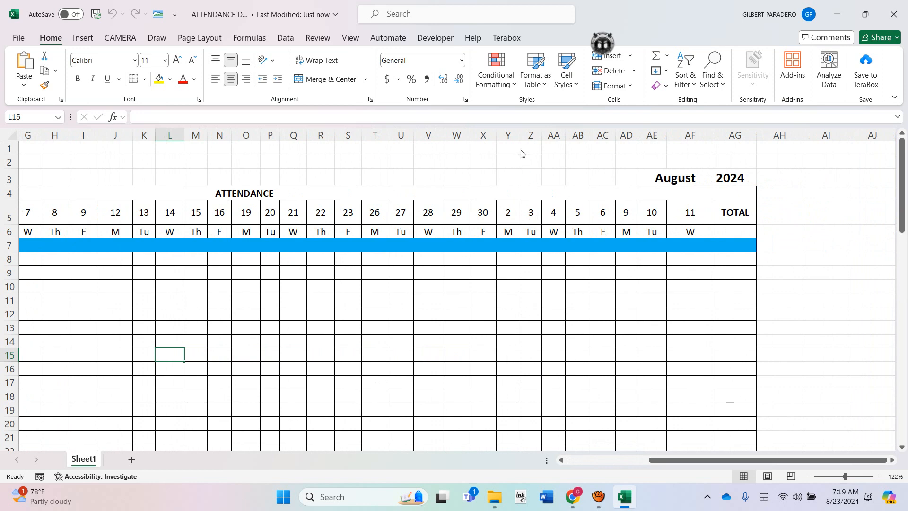
Step: Examine the month and year cells above the attendance table together with the date columns they belong to
click(692, 175)
key(Right)
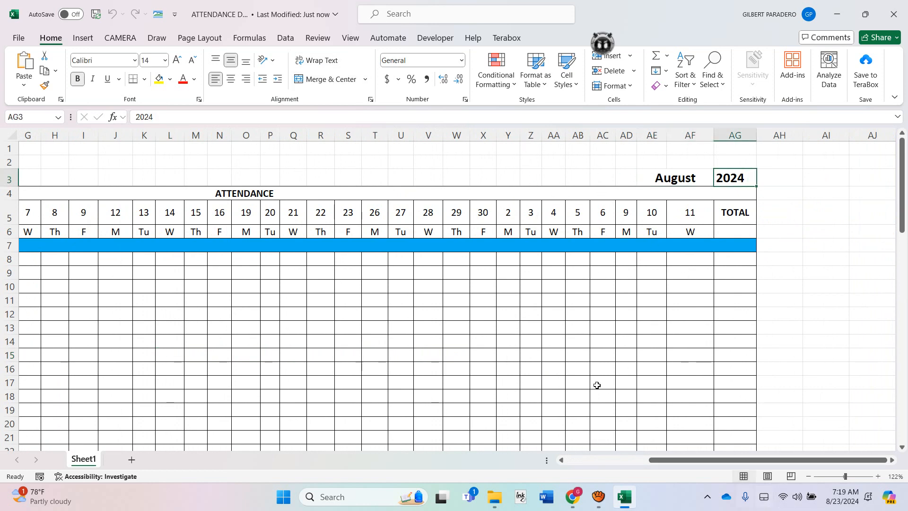
scroll(529, 368, left, 5)
scroll(496, 383, right, 6)
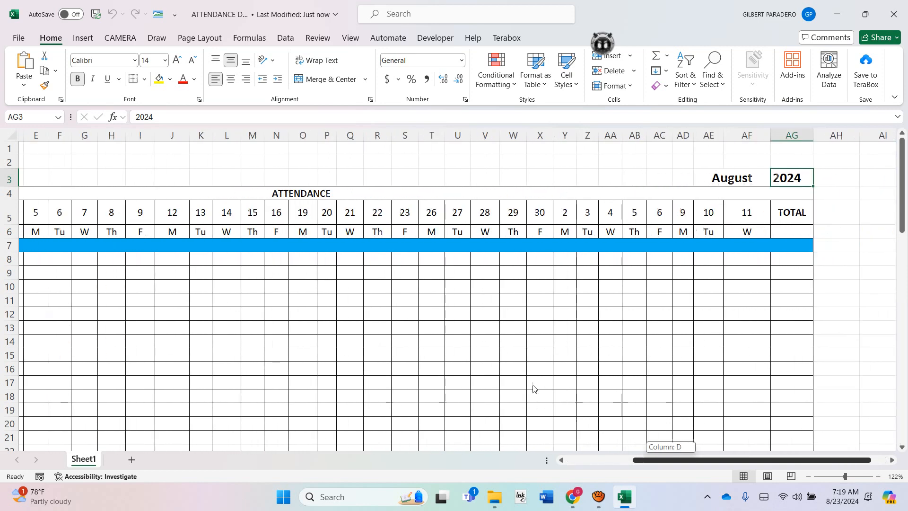
scroll(563, 389, left, 6)
scroll(503, 389, right, 1)
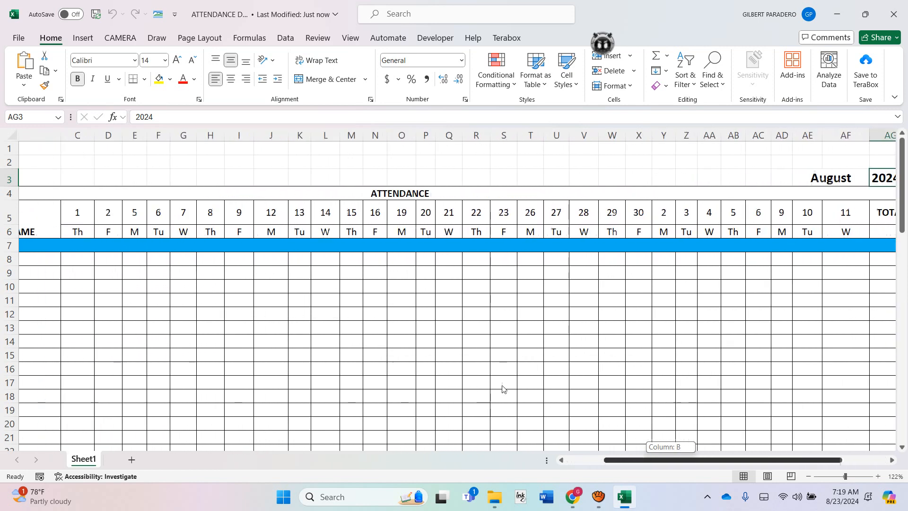
scroll(481, 389, left, 3)
scroll(543, 385, right, 4)
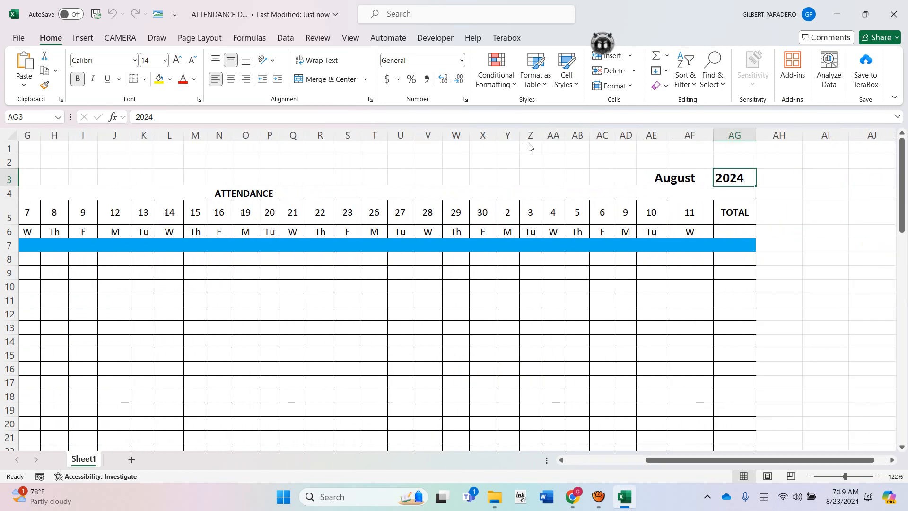
Step: Set the month above the attendance table to September in cell AE3
key(Left)
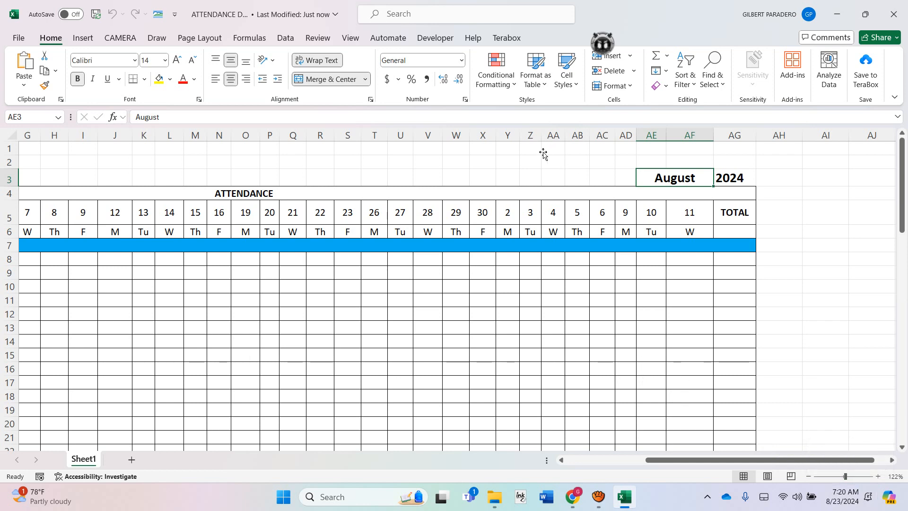
text(S)
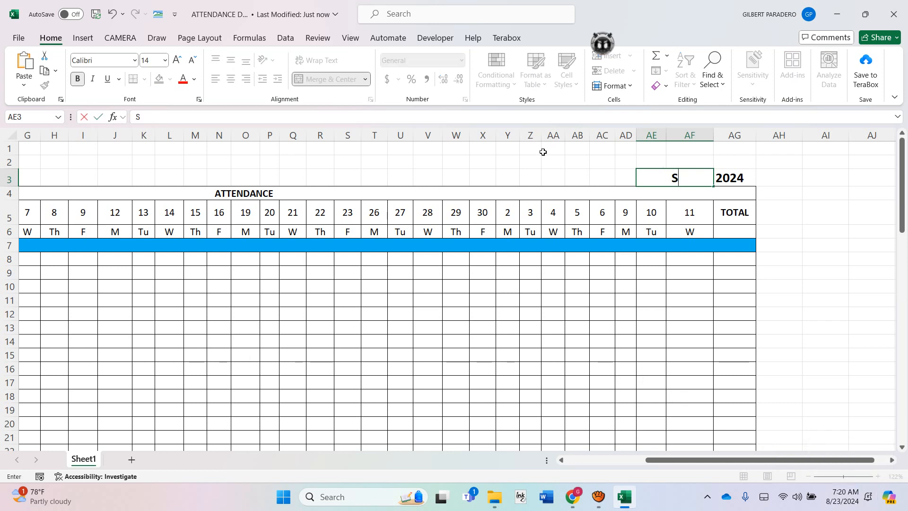
text(eptember)
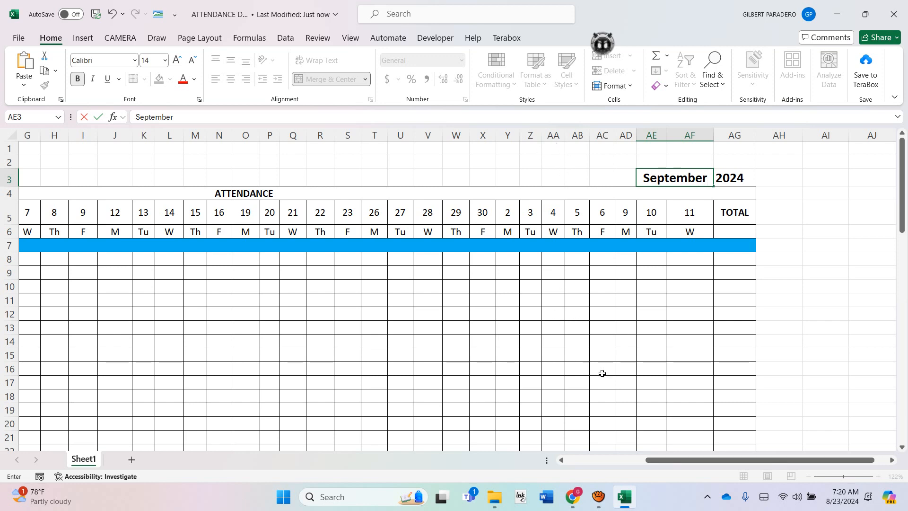
key(Return)
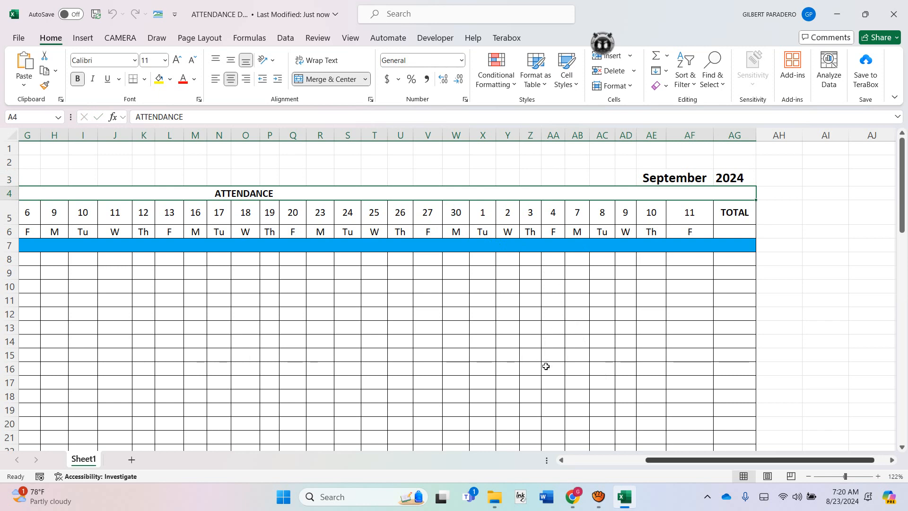
Step: Check the day numbers and weekday letters in the two header rows, starting from column C
scroll(504, 374, left, 5)
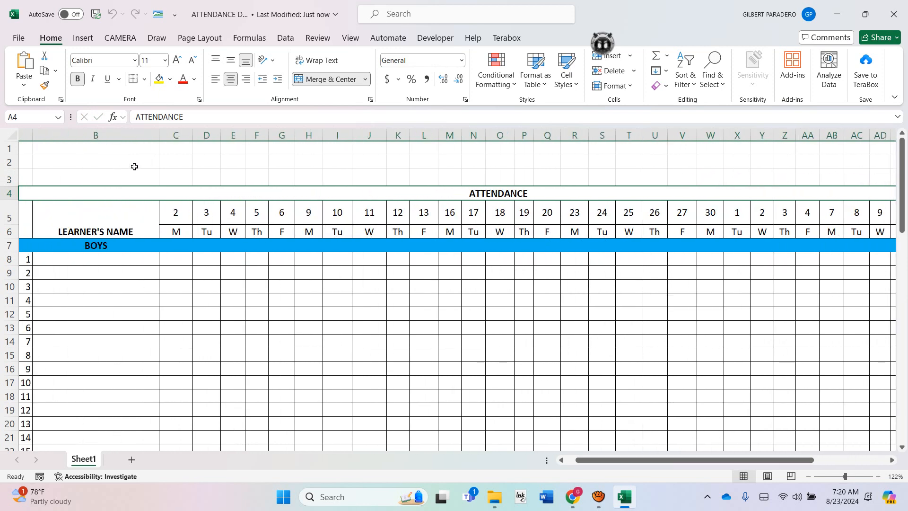
drag(206, 217, 337, 222)
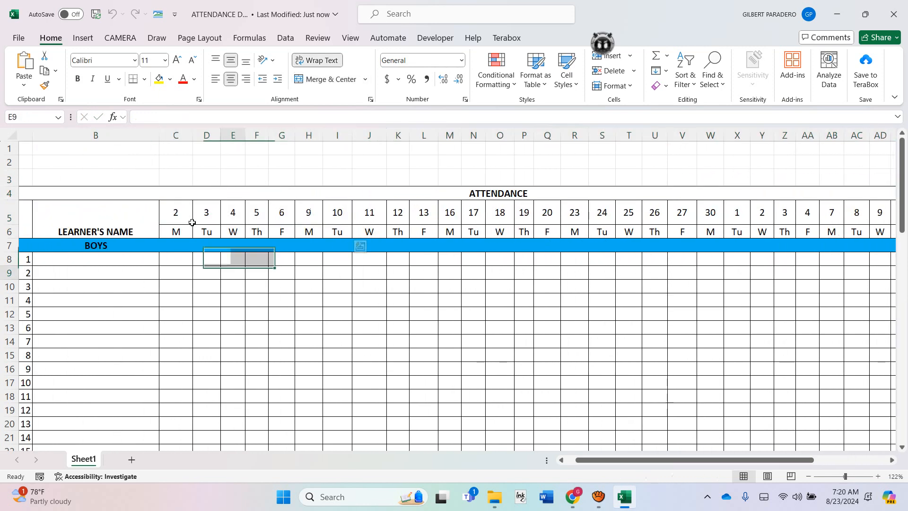
drag(176, 232, 424, 232)
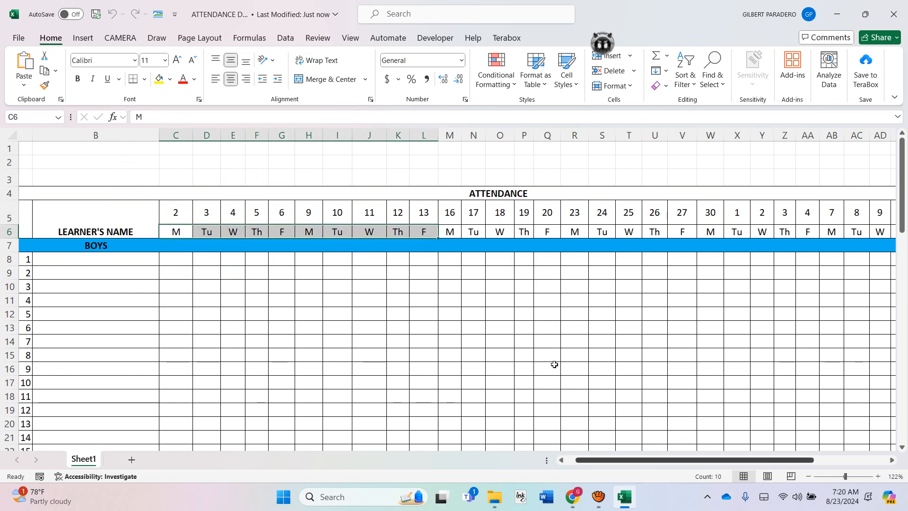
key(Up)
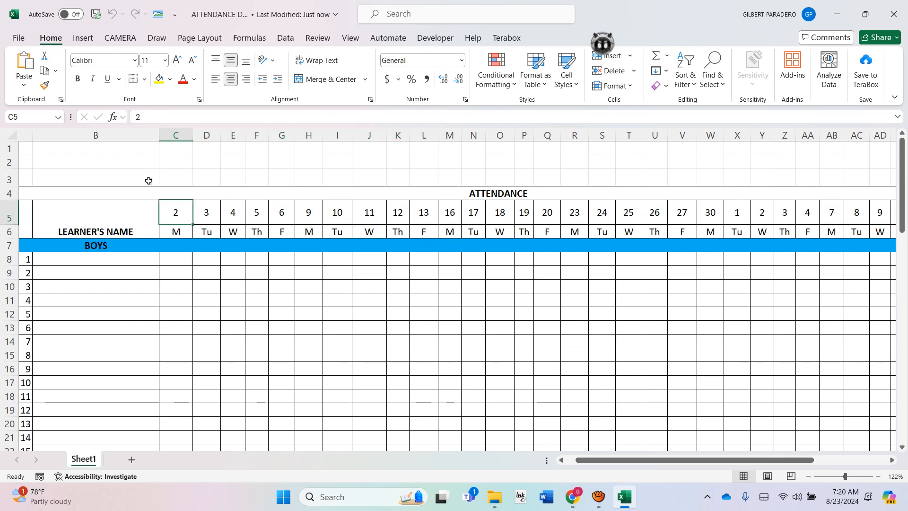
key(shift+Down)
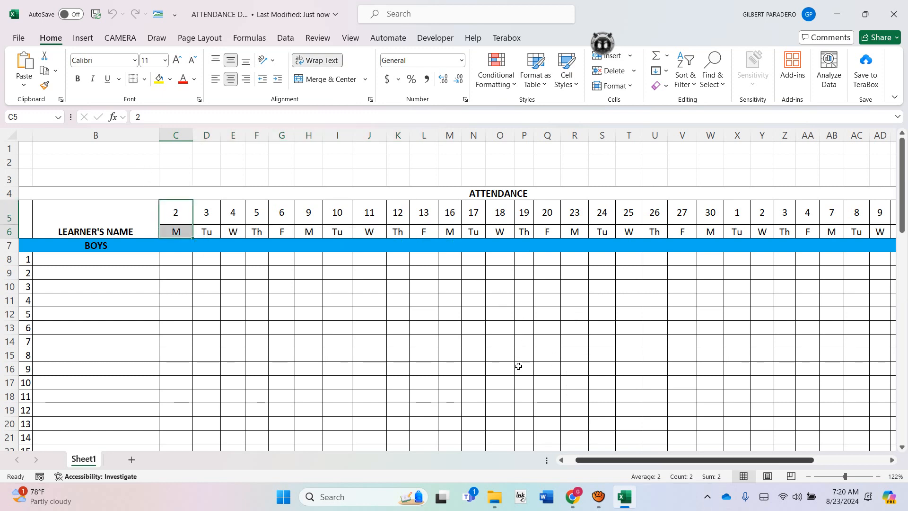
Step: Display September 2024 in the system calendar and compare its weekdays with the attendance header
scroll(517, 367, right, 3)
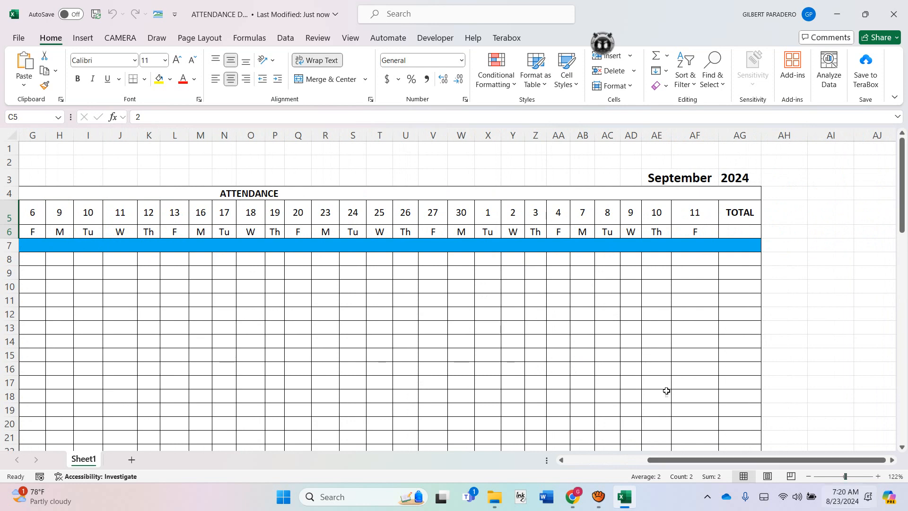
key(super+n)
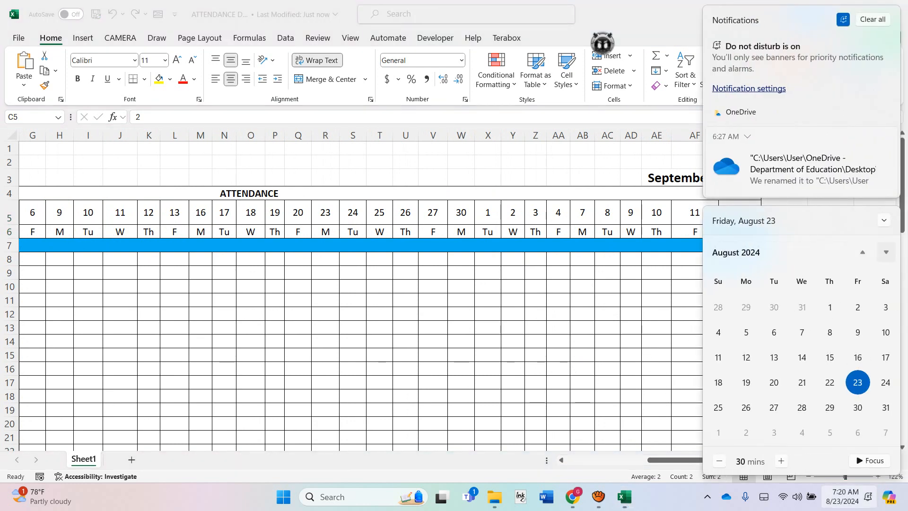
click(886, 252)
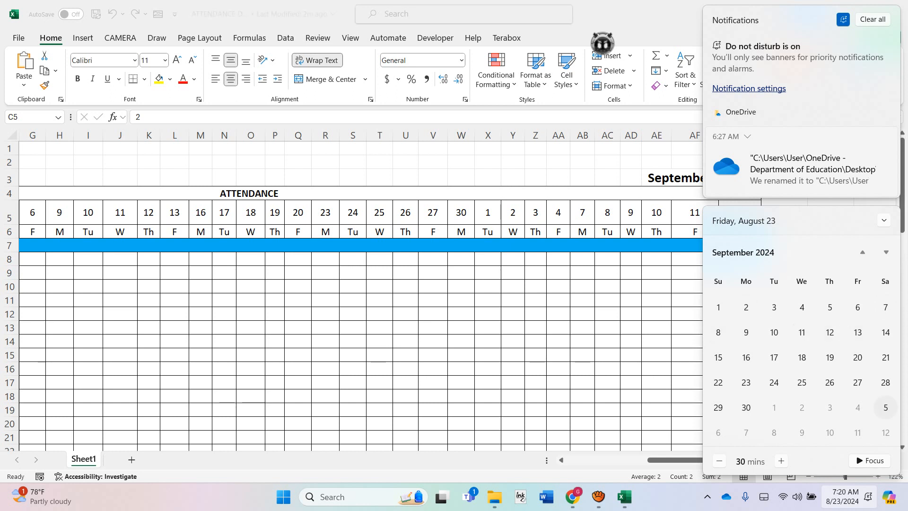
click(533, 367)
scroll(533, 367, left, 3)
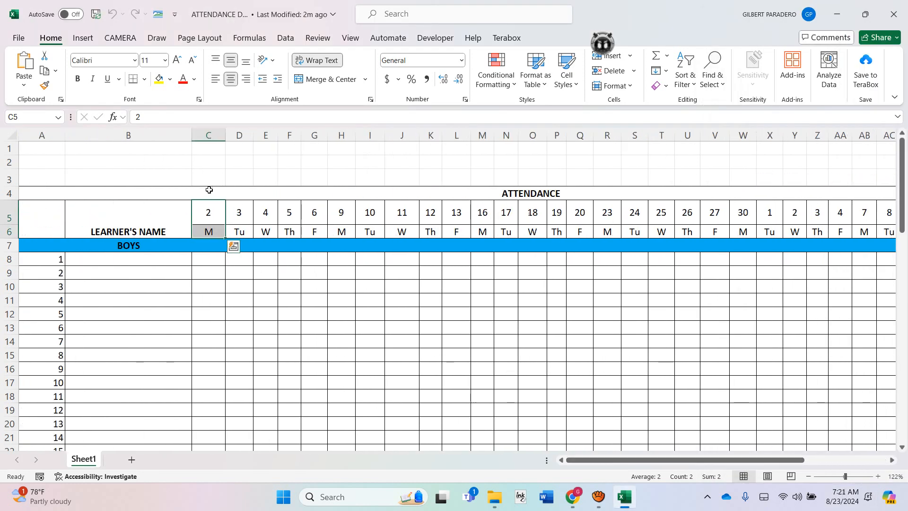
Step: Review the first dates in the header row and check them against the September 2024 system calendar again
drag(175, 170, 365, 172)
key(shift+Left)
key(shift+Left)
key(shift+Left)
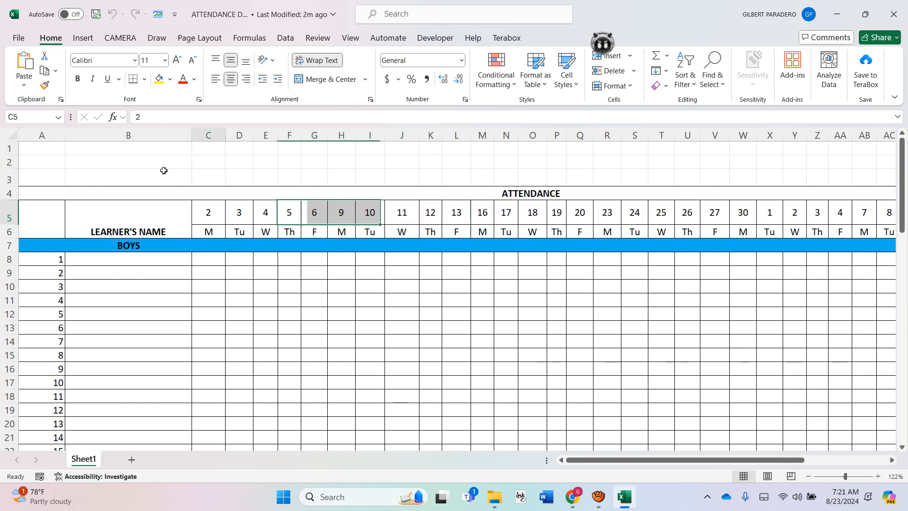
key(ctrl+Left)
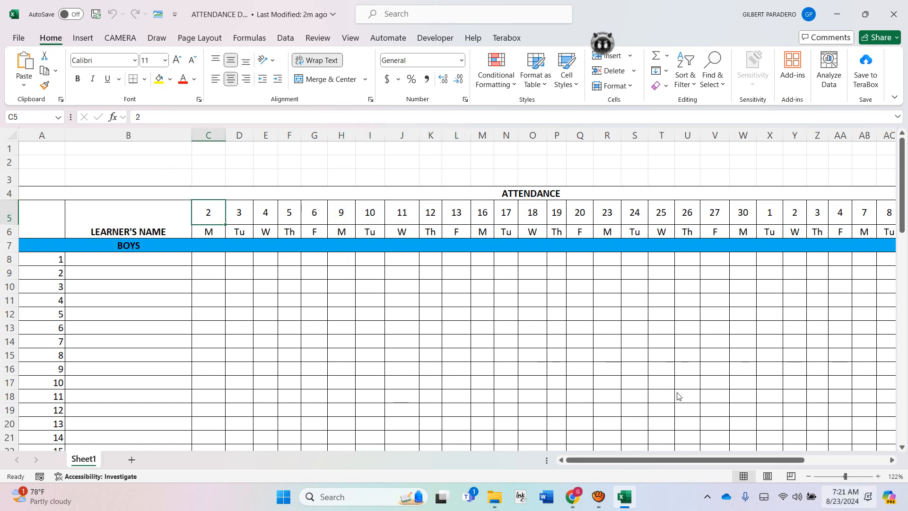
click(841, 497)
click(886, 252)
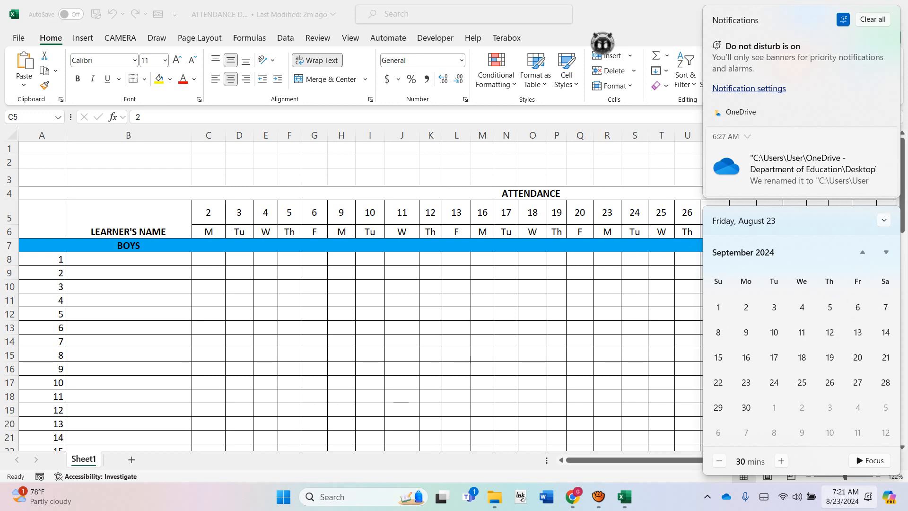
click(222, 270)
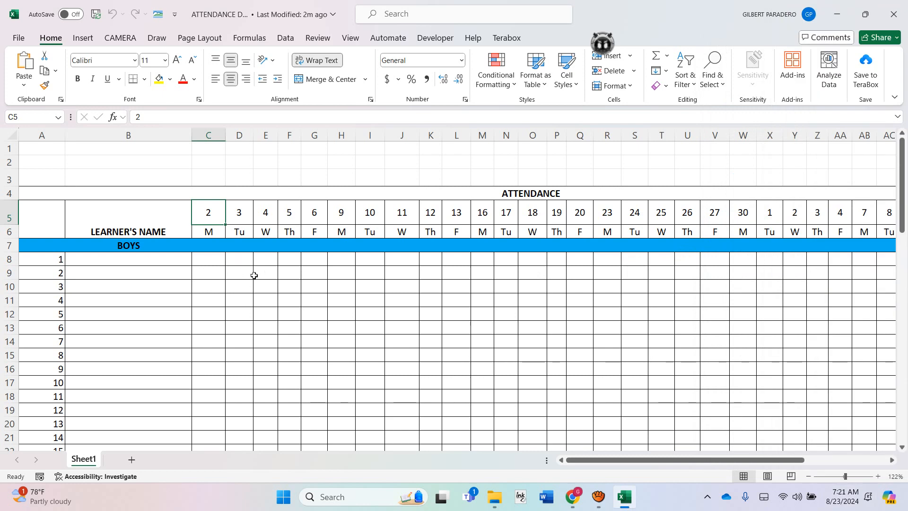
Step: Preview the attendance sheet for printing, inspect the paper size and scaling choices, and return to the sheet
scroll(477, 369, right, 3)
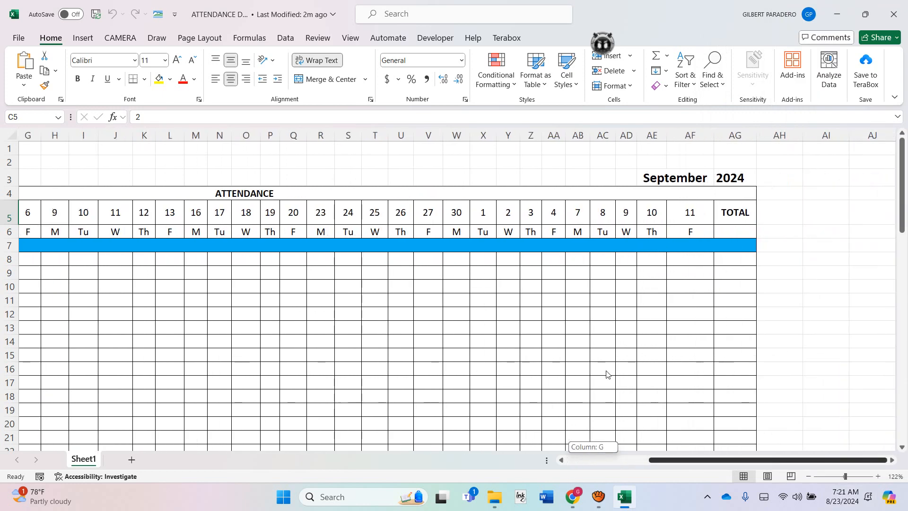
scroll(607, 374, left, 3)
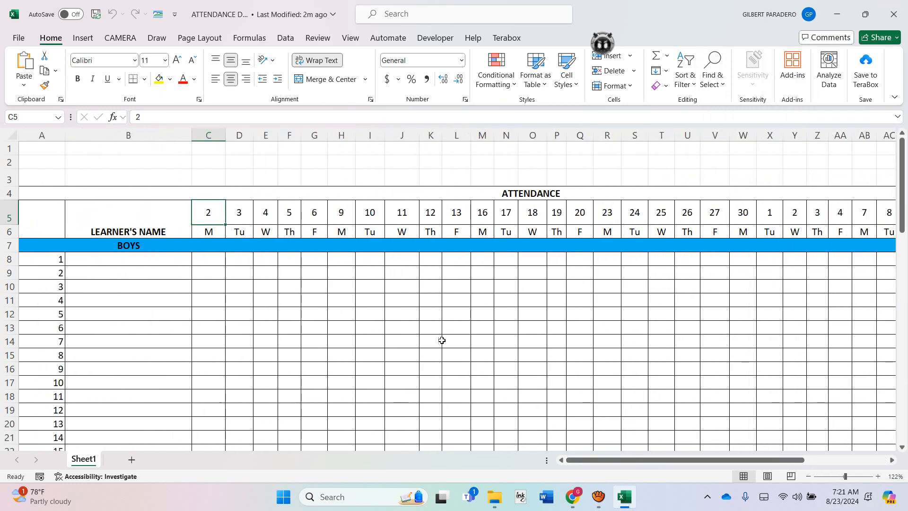
key(ctrl+p)
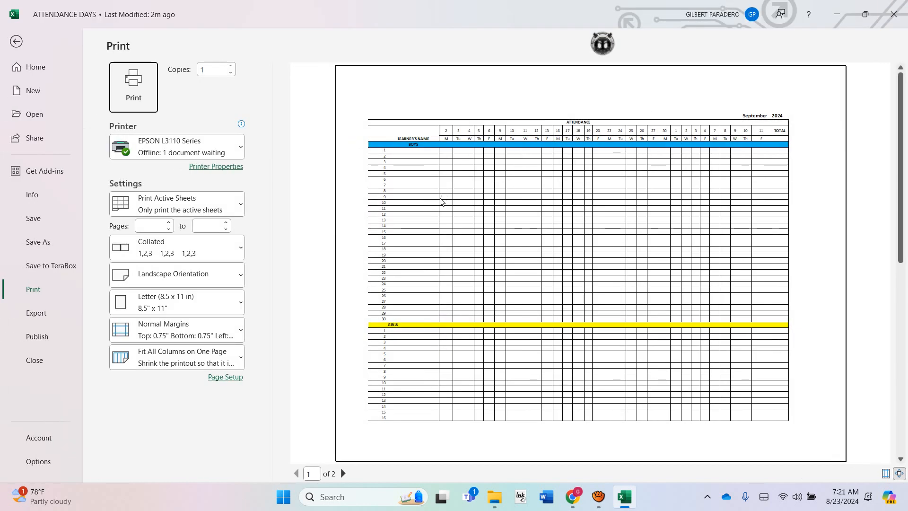
click(142, 303)
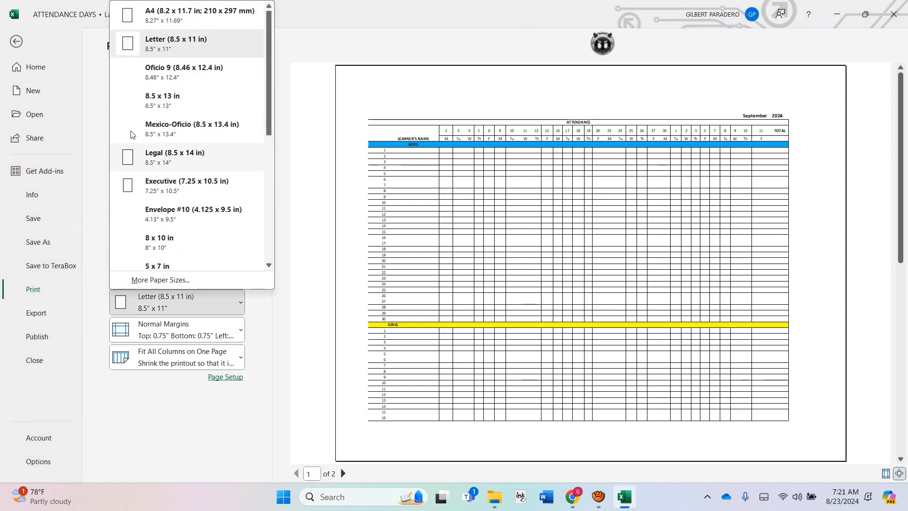
click(176, 357)
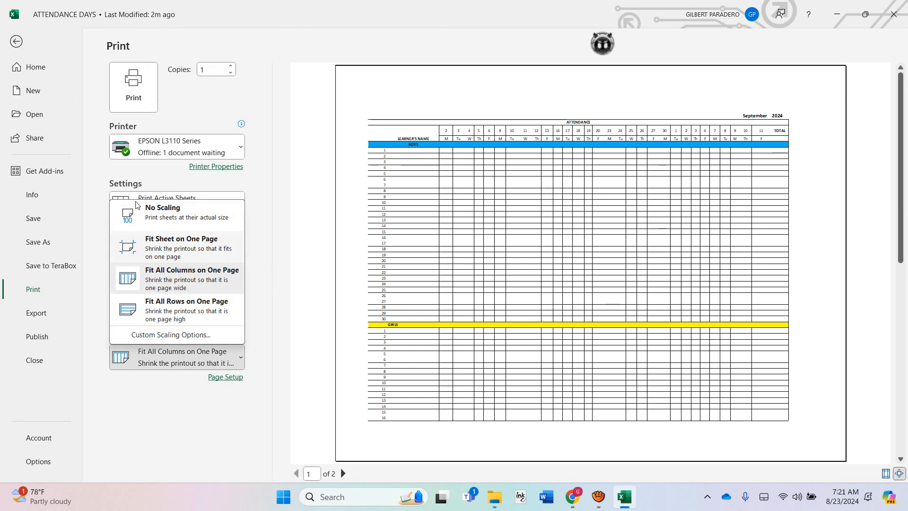
click(16, 42)
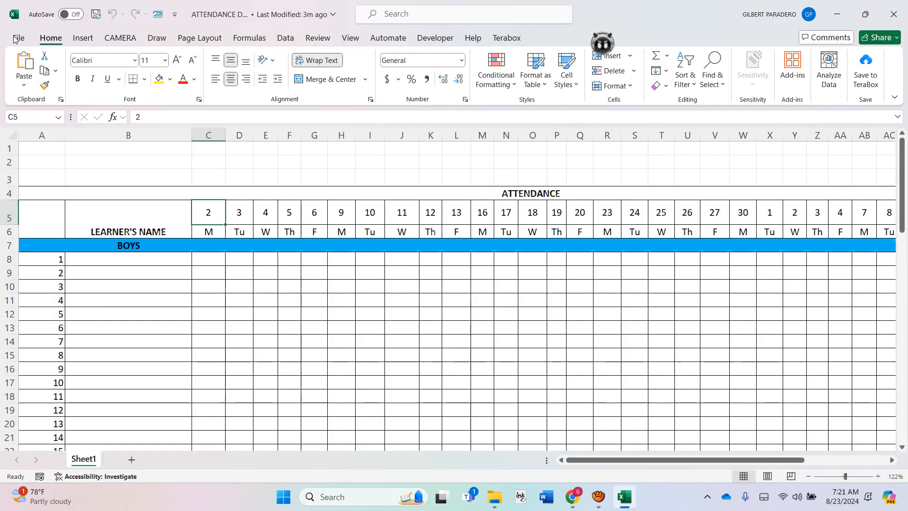
Step: Highlight all the dates and weekdays in the header rows, from C5 to AF6, to review them
scroll(338, 286, down, 3)
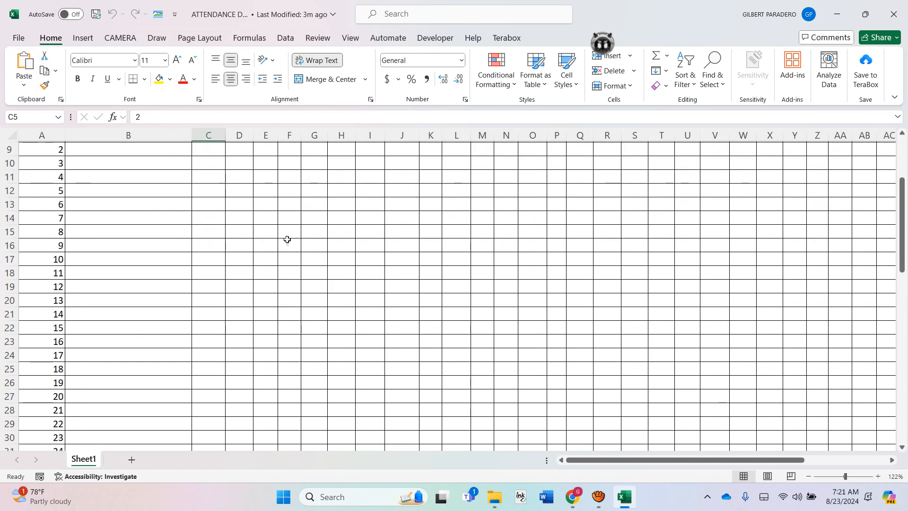
scroll(307, 244, up, 3)
key(shift+Down)
key(shift+Right)
key(shift+Right)
key(shift+Right)
key(shift+Right)
key(shift+Right)
key(shift+Right)
key(shift+Right)
key(shift+Right)
key(shift+Right)
key(shift+Right)
key(shift+Right)
key(shift+Right)
key(shift+Right)
key(shift+Right)
key(shift+Right)
key(shift+Right)
key(shift+Right)
key(shift+Right)
key(shift+Right)
key(shift+Right)
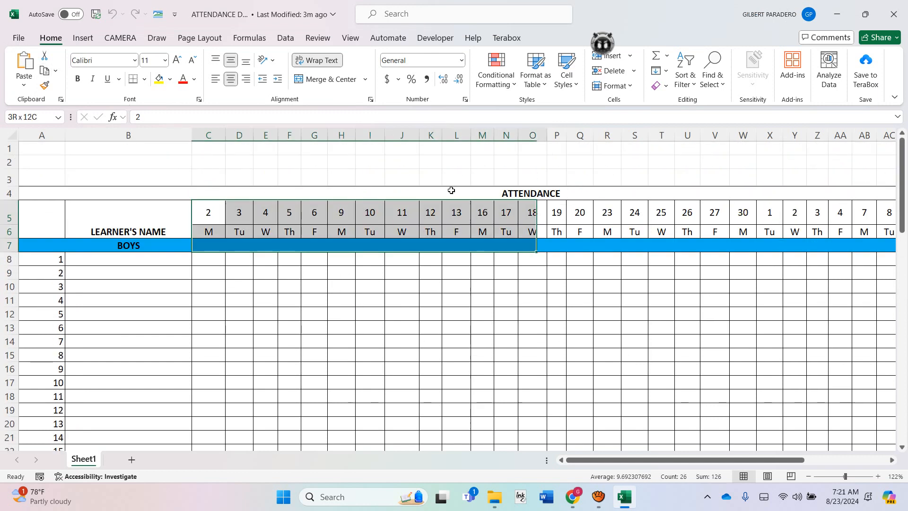
key(shift+Right)
key(shift+Right)
key(shift+Right)
key(shift+Right)
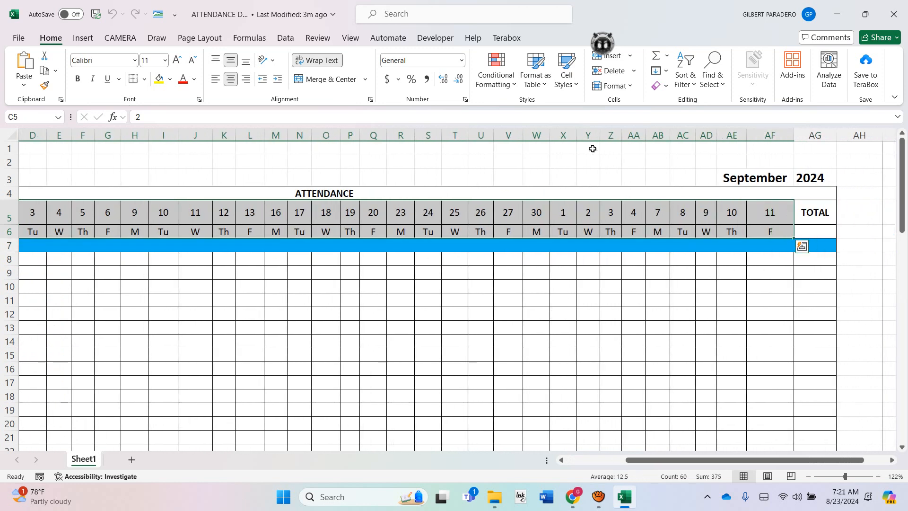
Step: Set the year in AG3, beside the September month cell, to 2025
key(Up)
key(Up)
key(ctrl+Right)
key(shift+Right)
key(shift+Left)
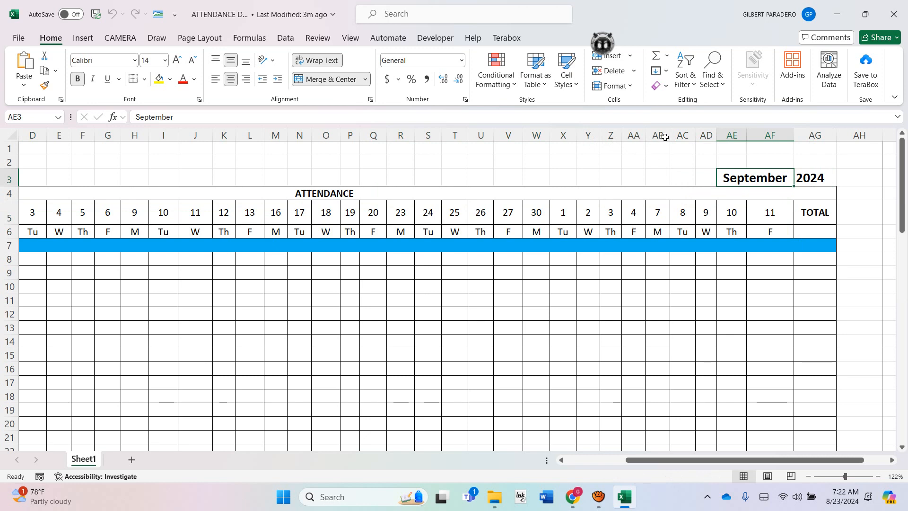
key(Right)
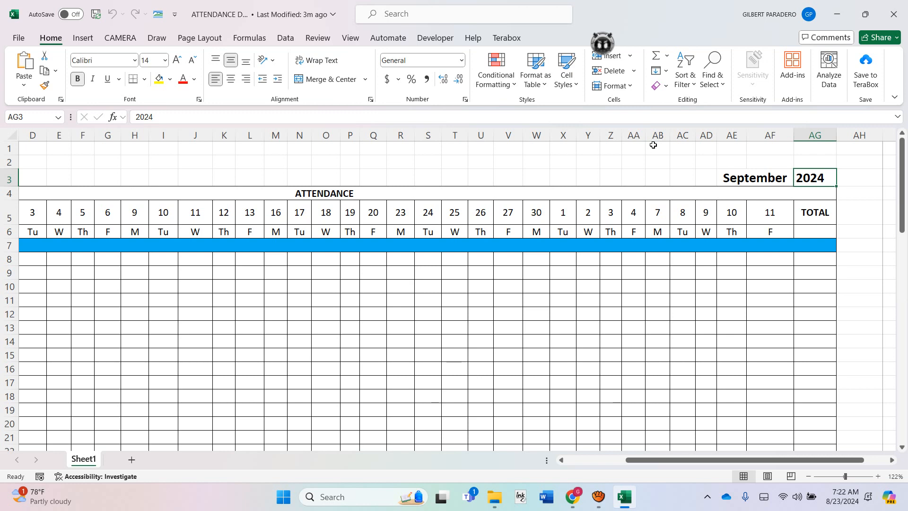
text(20)
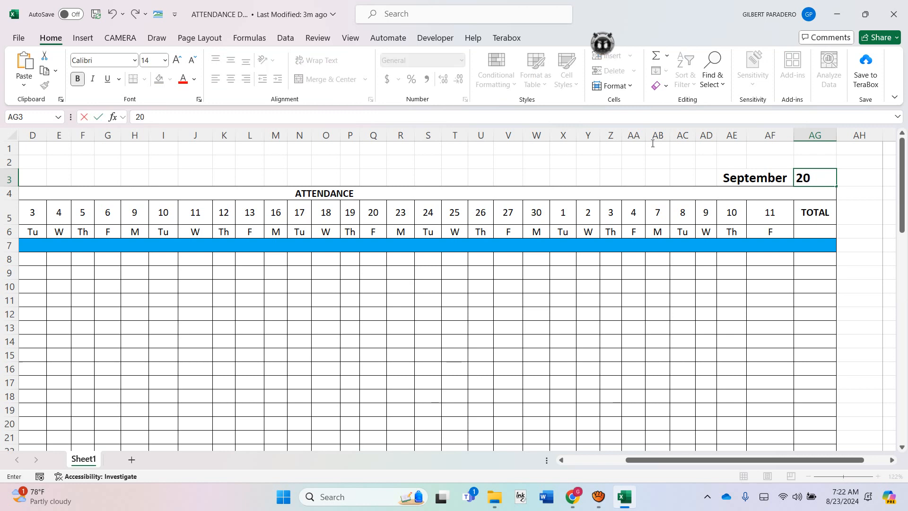
text(25)
key(Left)
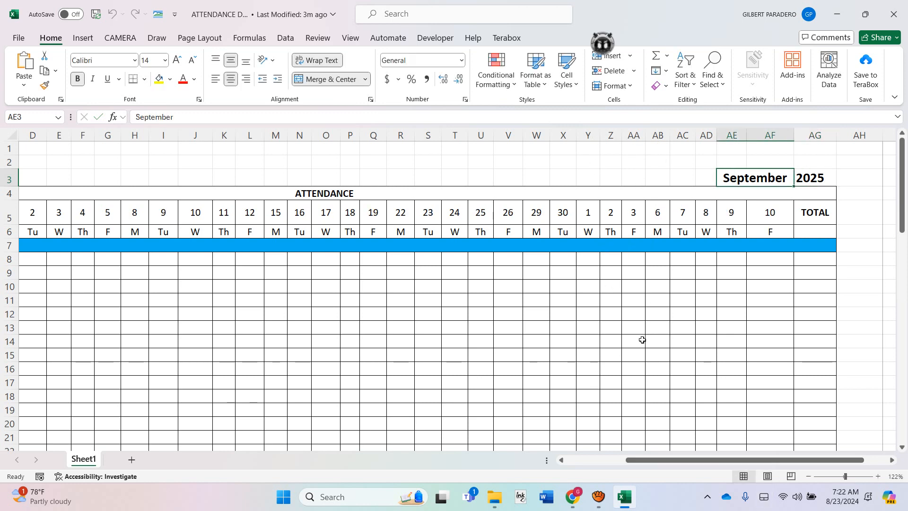
Step: Review the September 2025 header and highlight its first dates and weekdays, from C5 to O6
scroll(536, 382, left, 3)
scroll(548, 380, right, 4)
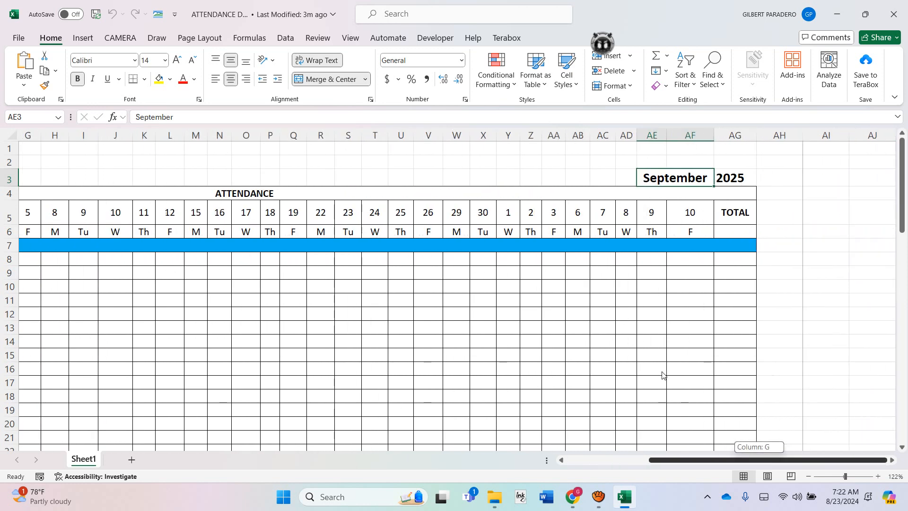
scroll(637, 380, left, 5)
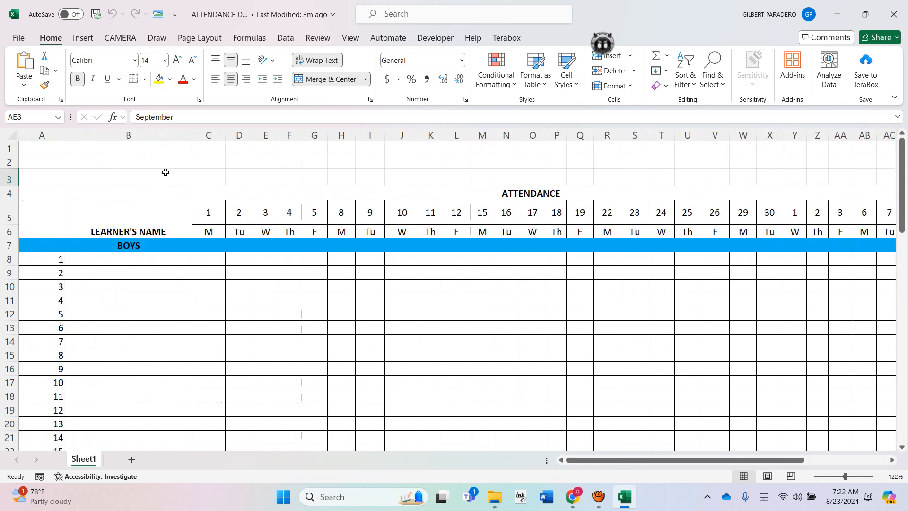
drag(208, 212, 434, 186)
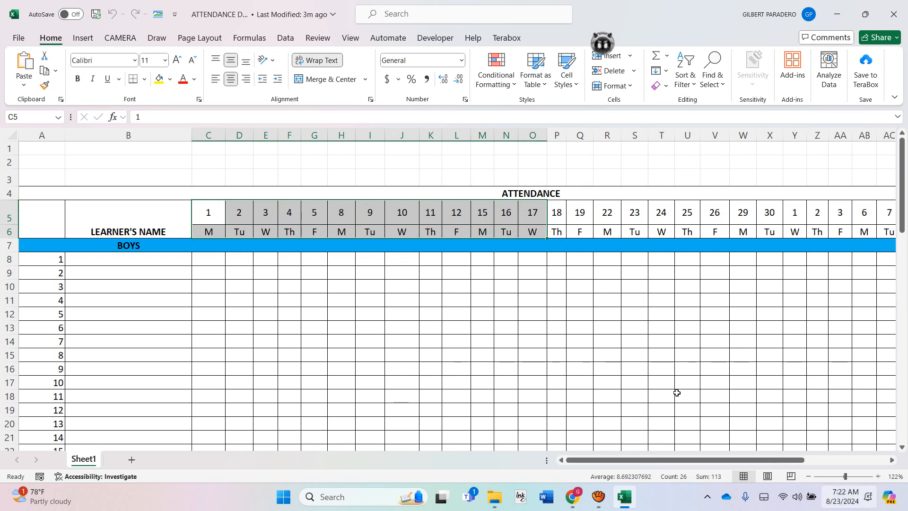
Step: Display September 2025 in the system calendar, compare its weekdays with the attendance header, and return to the sheet
key(super+n)
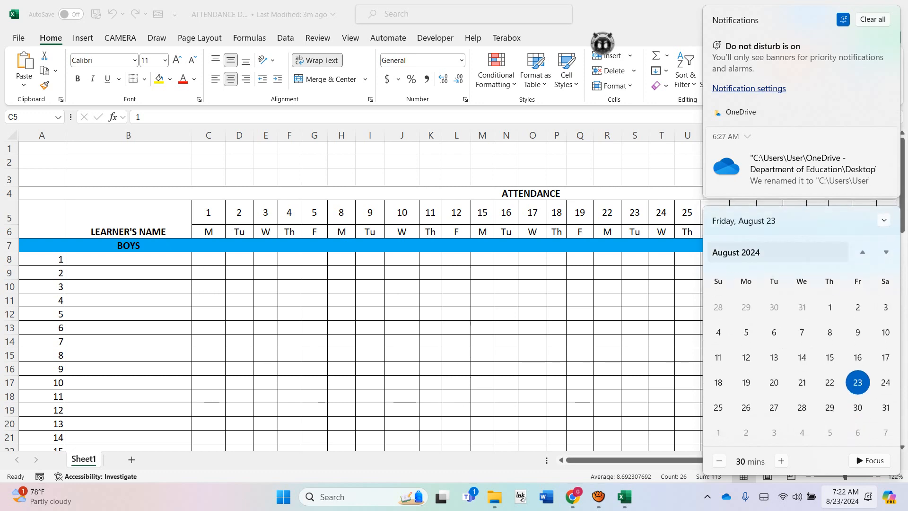
click(738, 252)
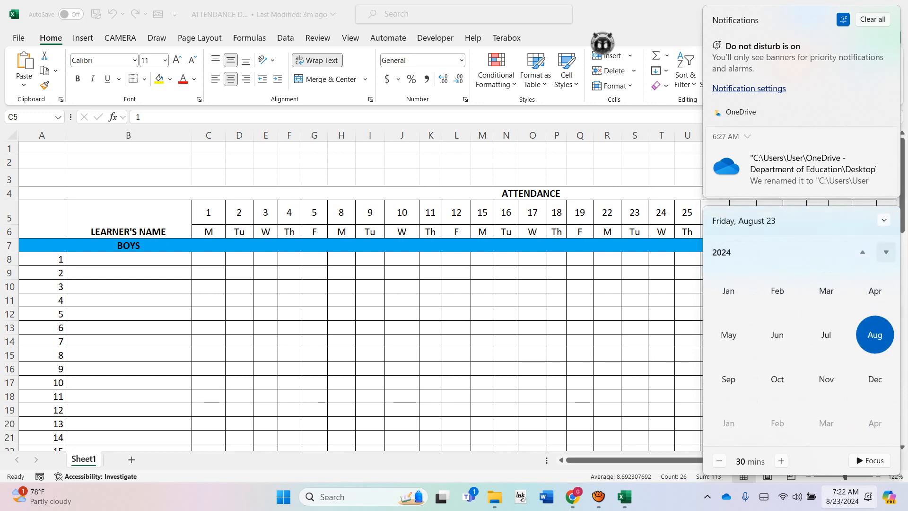
click(863, 252)
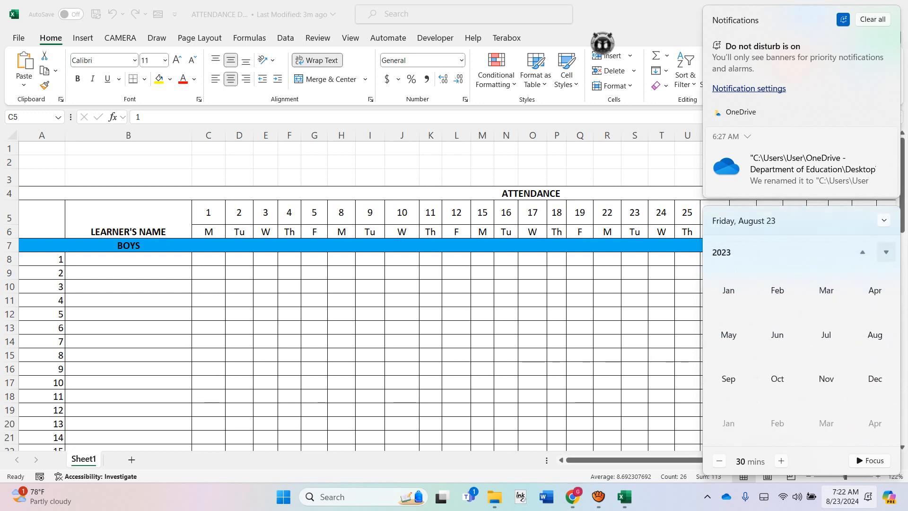
click(886, 252)
click(886, 252)
click(728, 378)
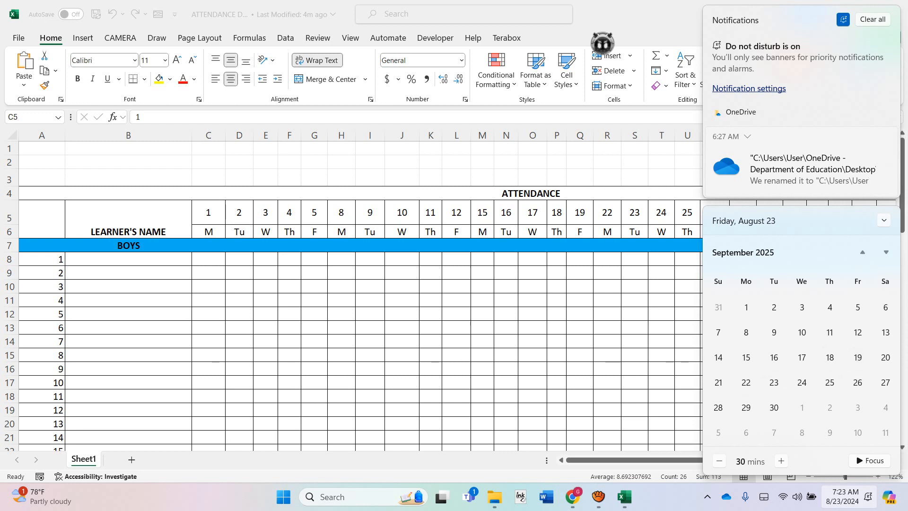
click(510, 304)
Step: Set the attendance month to August and the year to 2024
scroll(608, 368, right, 3)
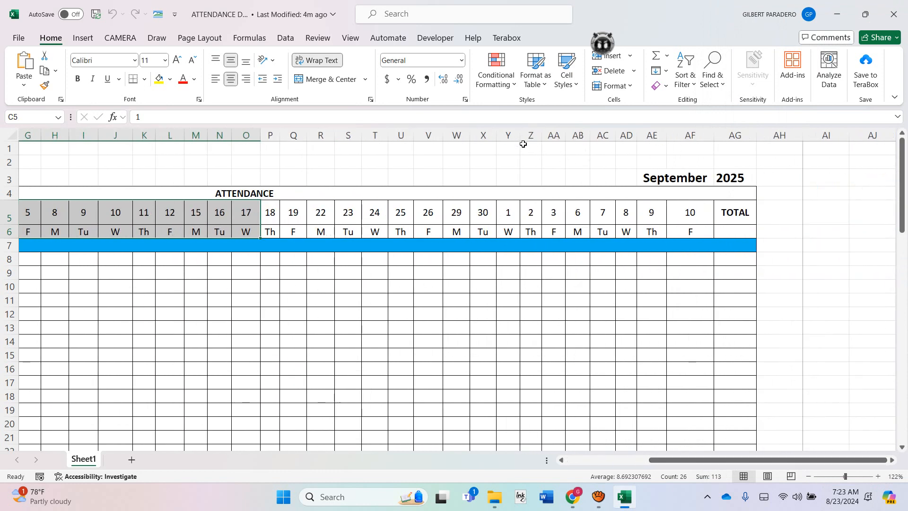
click(671, 178)
text(a)
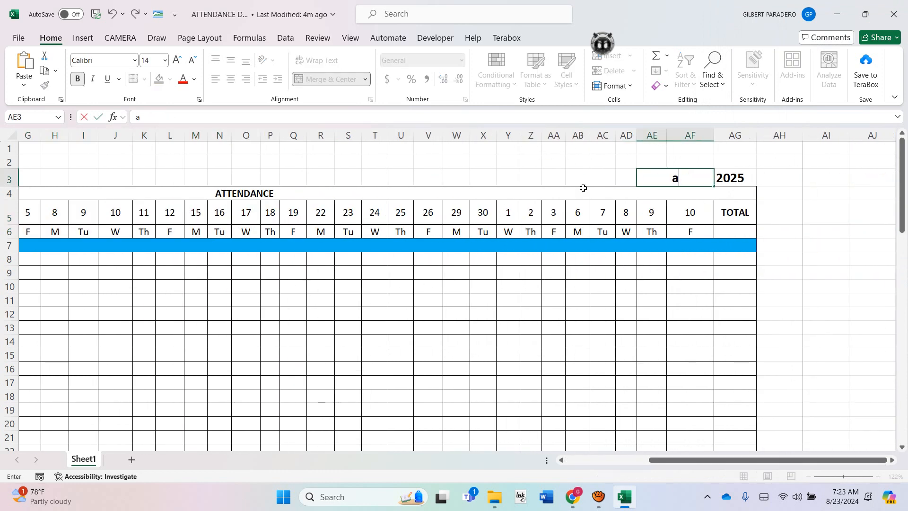
text(August)
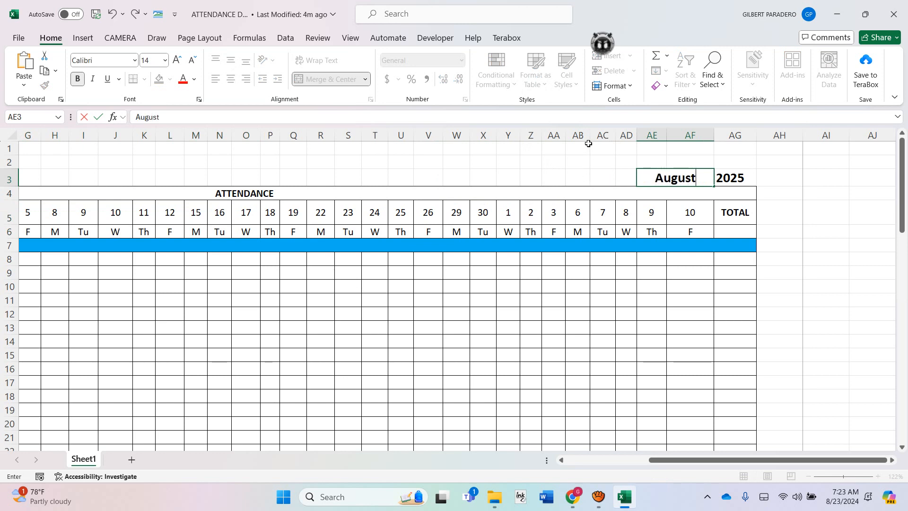
key(Tab)
text(20)
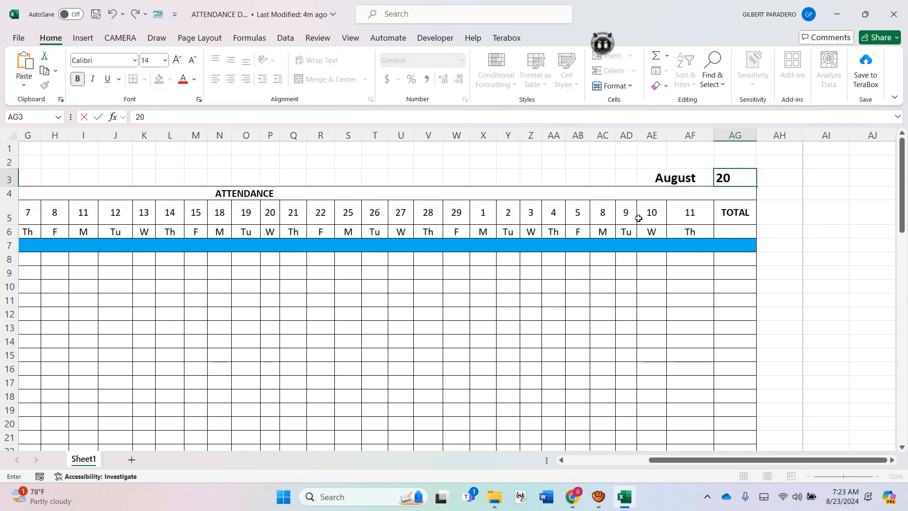
text(24)
key(Return)
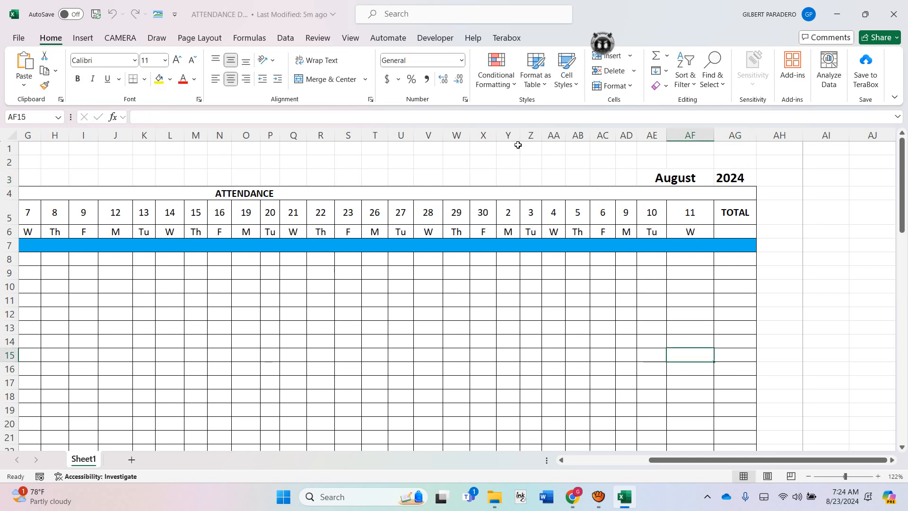
Step: Highlight the month and year cells and compare the header dates and weekdays with the August 2024 system calendar
drag(662, 178, 733, 178)
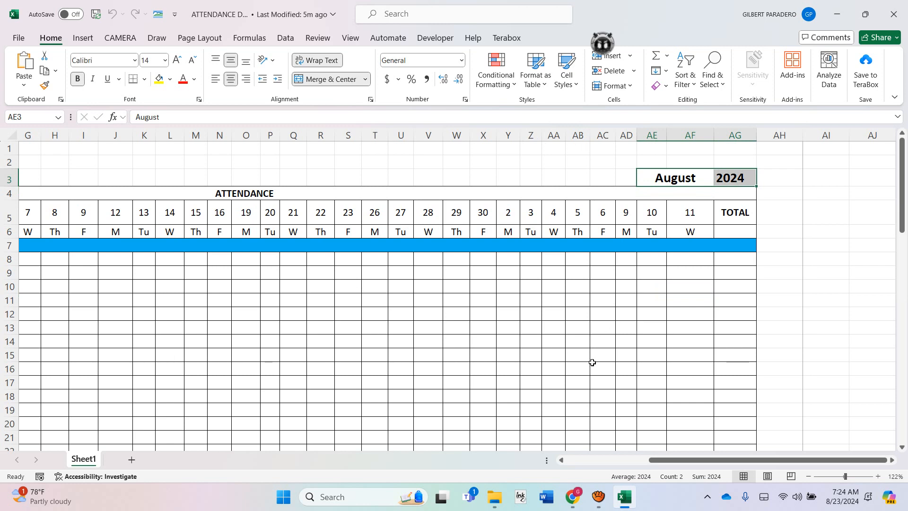
scroll(594, 371, left, 3)
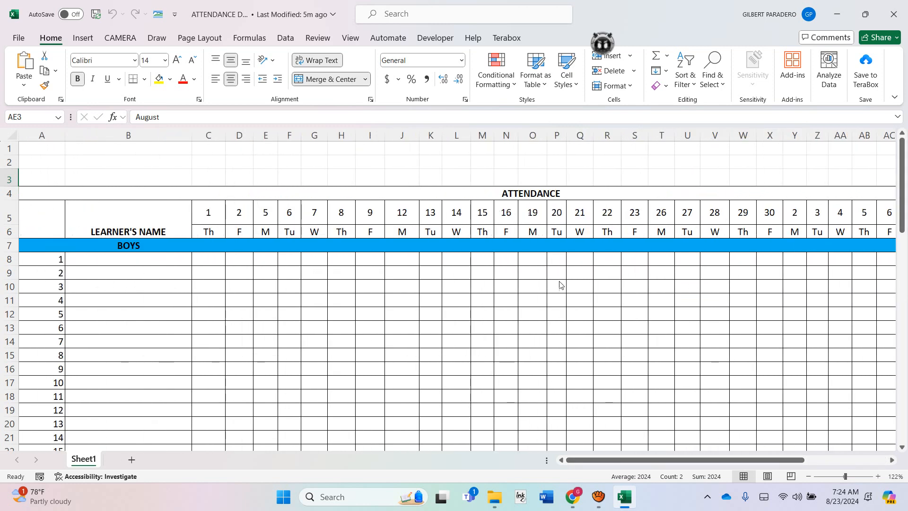
key(super+n)
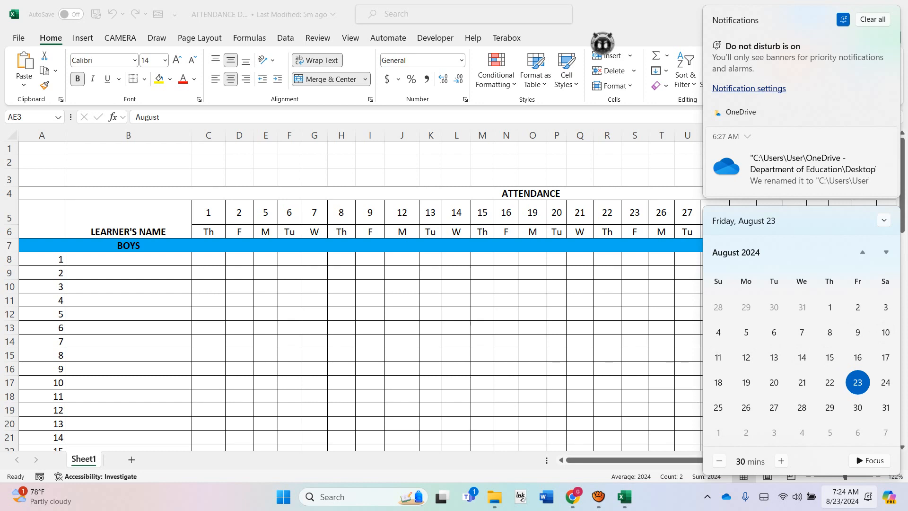
click(293, 208)
drag(208, 213, 681, 142)
Step: Set the year in AG3 to 3030 to test the header with a far-future year
key(ctrl+z)
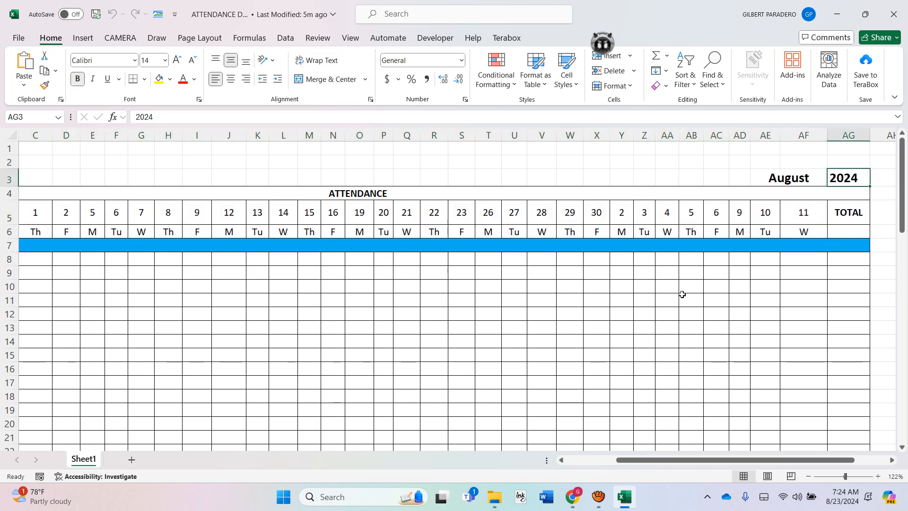
text(20)
key(BackSpace)
key(BackSpace)
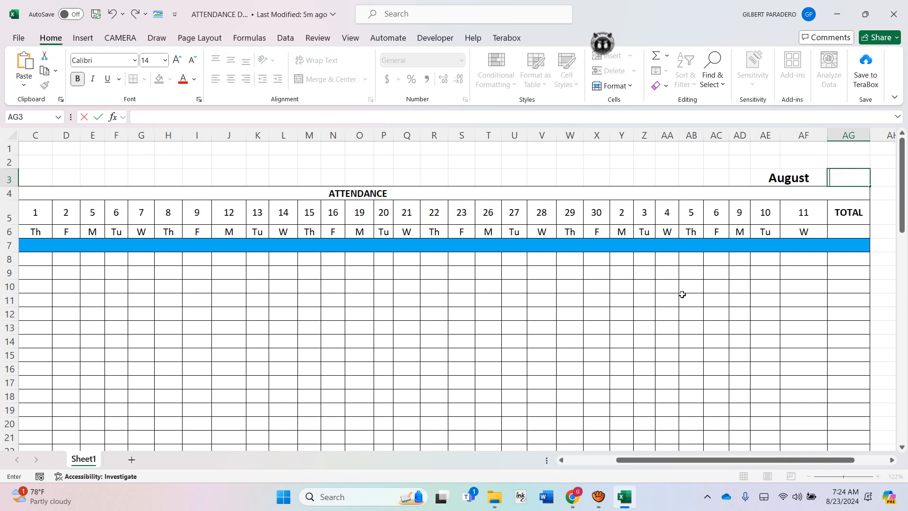
text(3030)
key(Return)
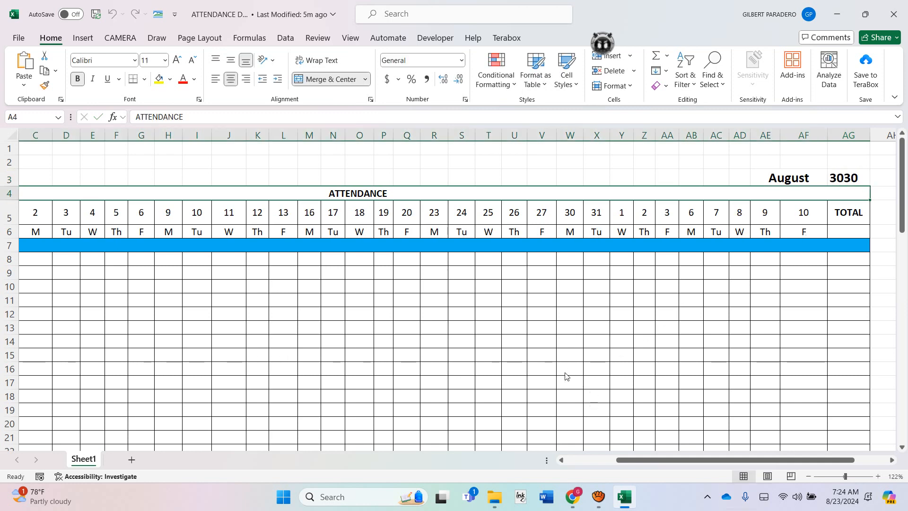
Step: Review the August 3030 header by highlighting the dates from C5 to X5 and the weekdays from C6 to S6
scroll(565, 376, left, 3)
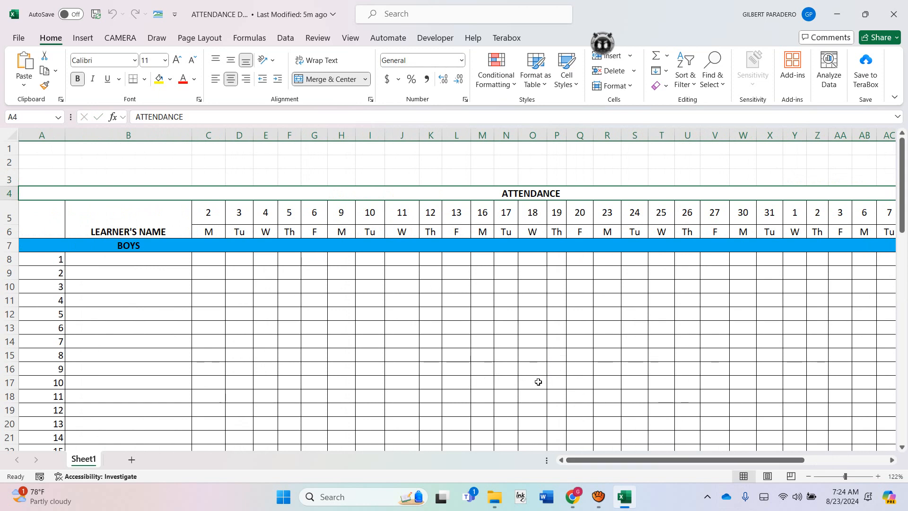
key(Up)
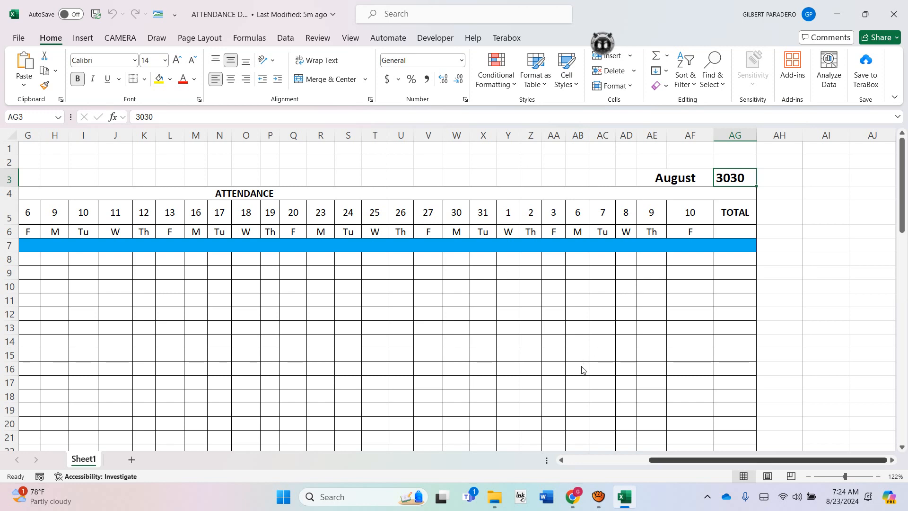
scroll(535, 371, left, 3)
drag(208, 213, 606, 161)
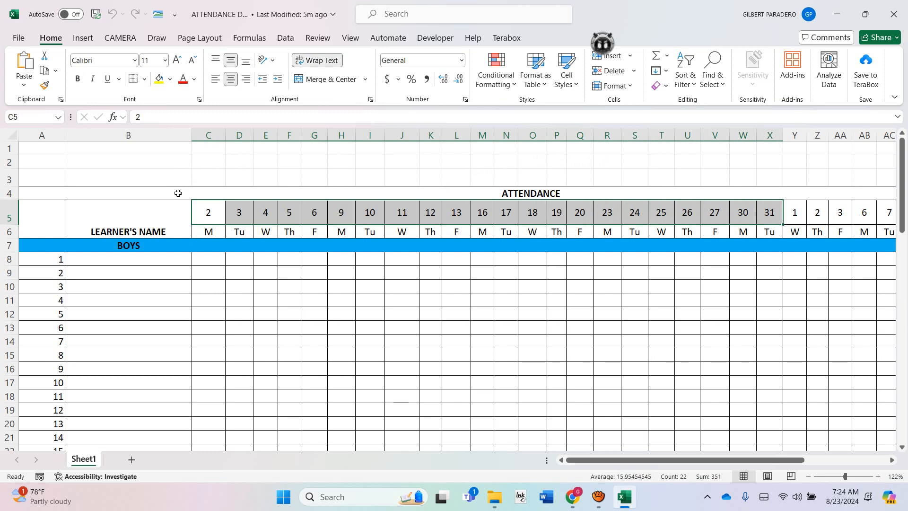
drag(209, 231, 505, 186)
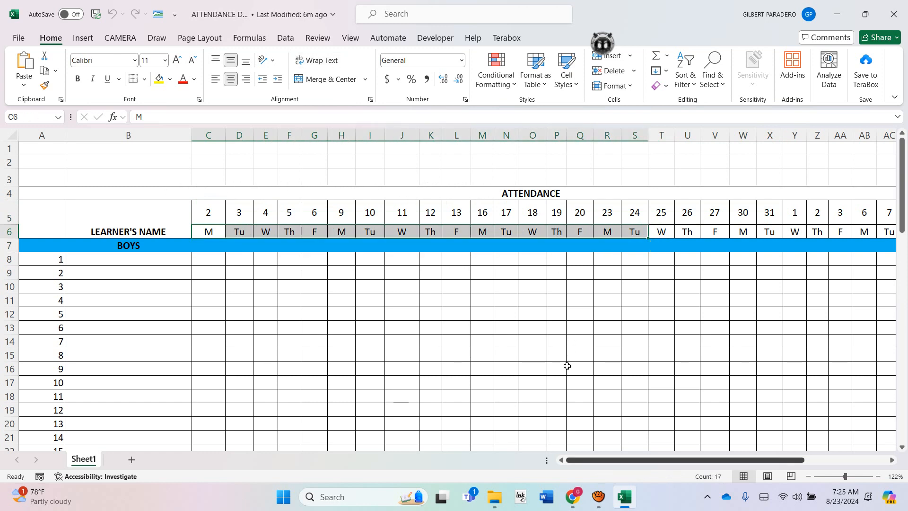
Step: Set the year in AG3 to 2024 and save the attendance workbook
scroll(615, 369, right, 3)
key(ctrl+z)
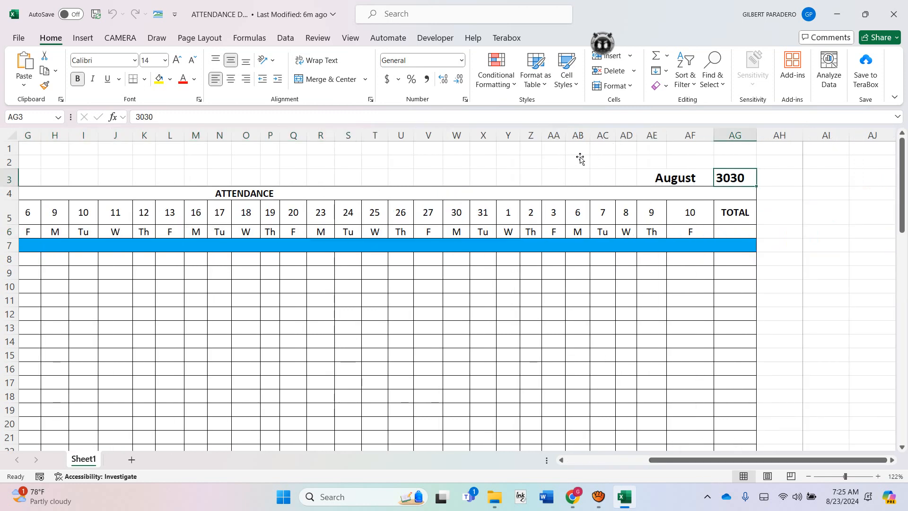
text(2024)
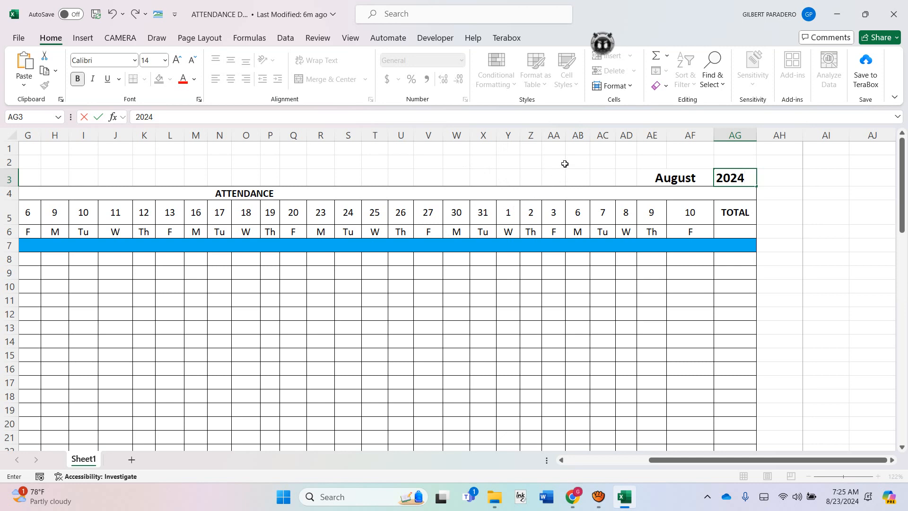
key(Return)
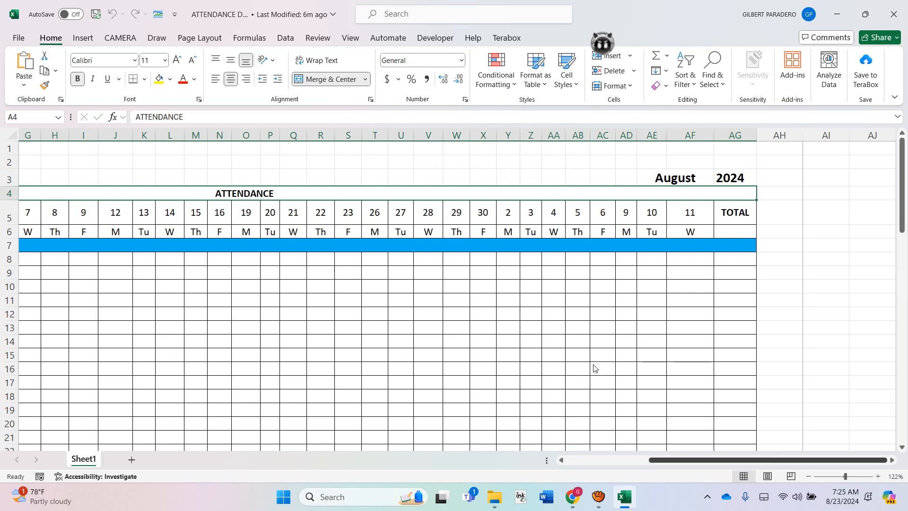
scroll(587, 370, left, 3)
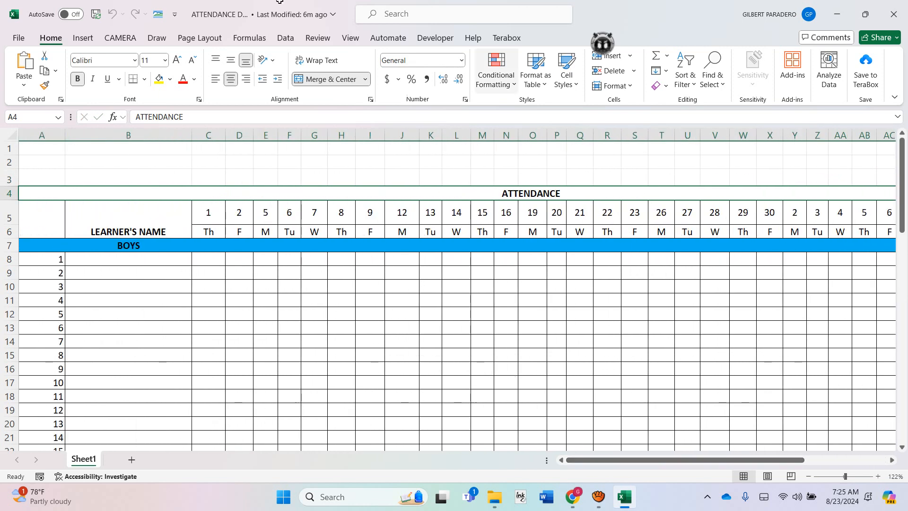
click(96, 14)
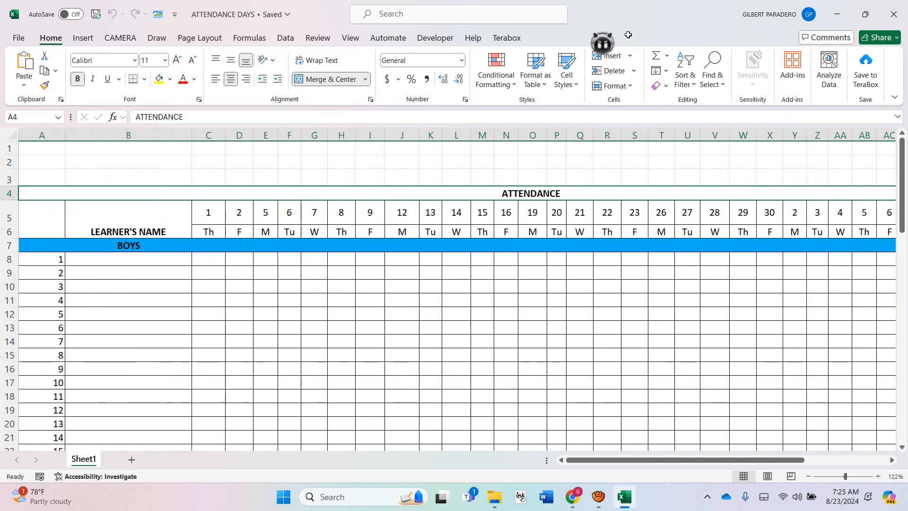
Step: Open the ATTENDANCE WHOLE workbook from the desktop and examine its slanted full-date headers up close
click(837, 14)
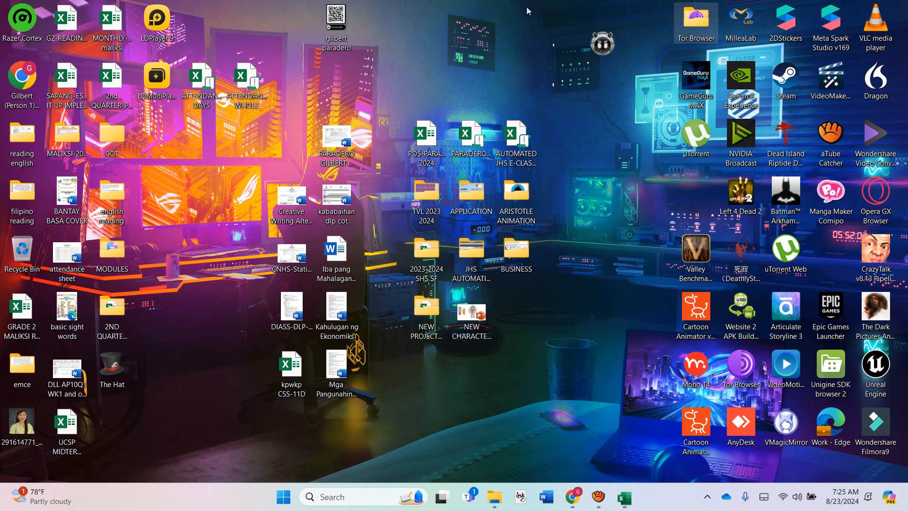
double_click(201, 73)
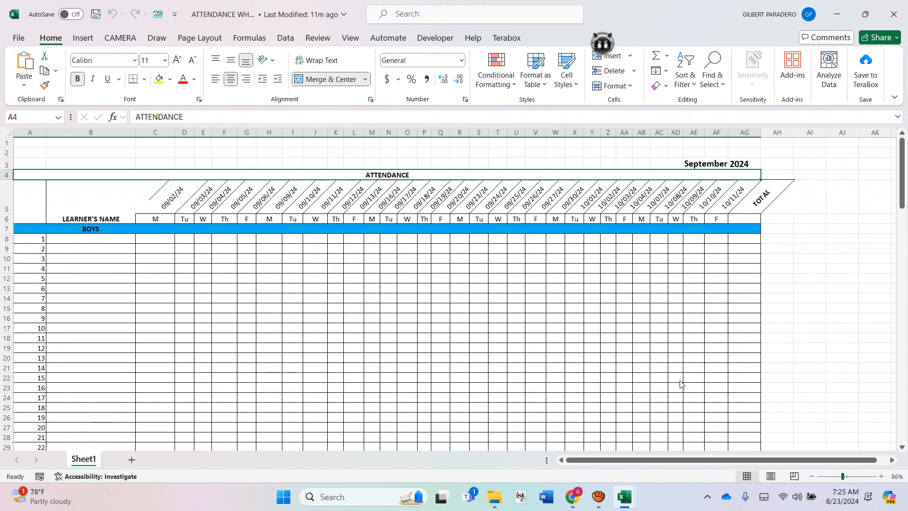
scroll(680, 384, up, 3)
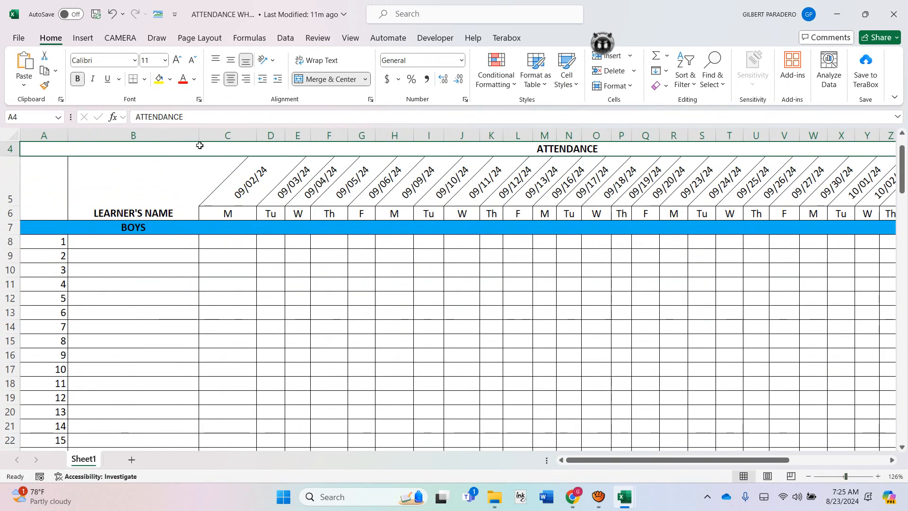
click(223, 184)
click(394, 327)
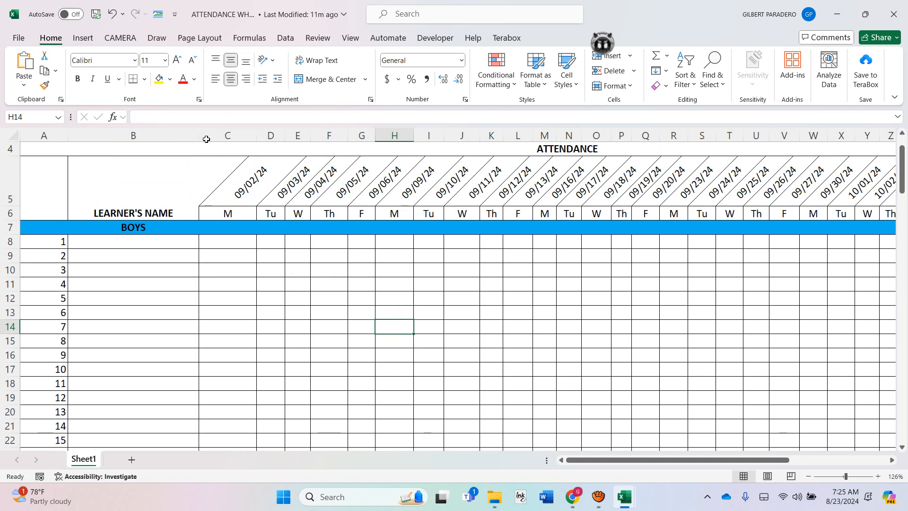
Step: Examine the September 2024 full dates and weekdays across the header, from C5 through to the TOTAL column
click(204, 158)
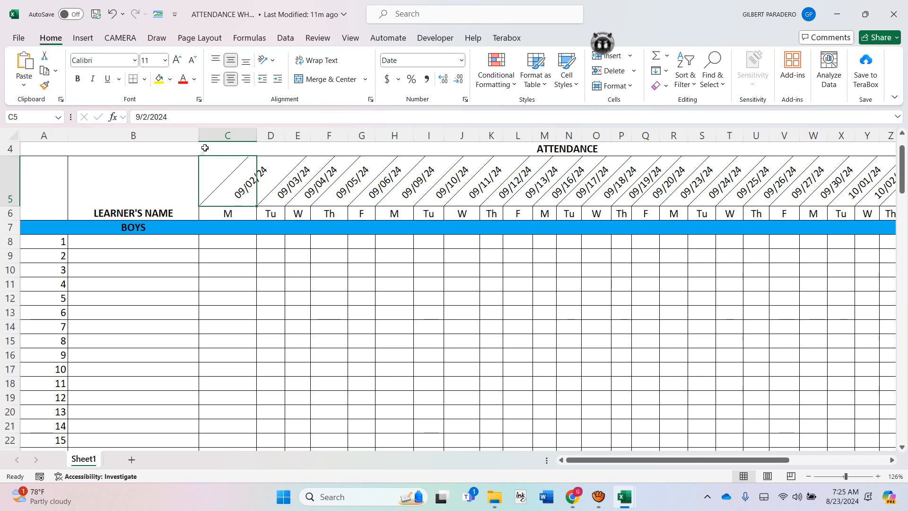
scroll(549, 373, right, 1)
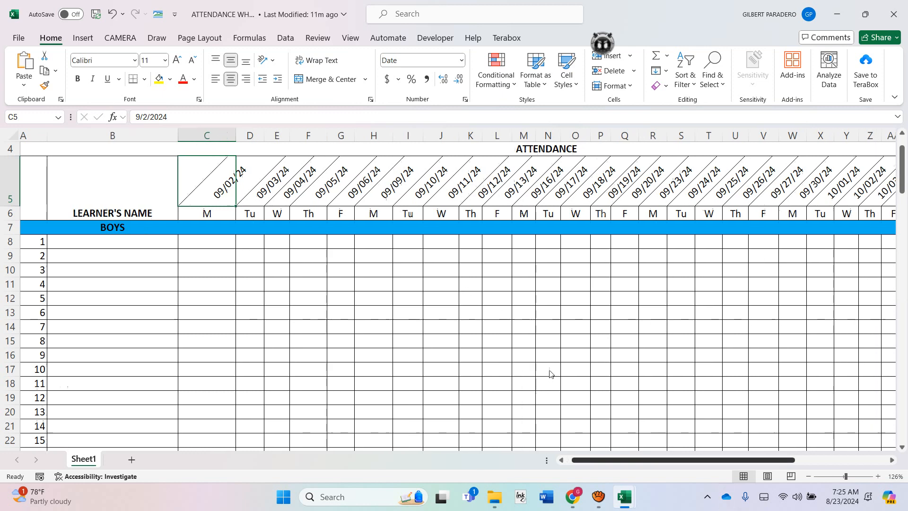
scroll(549, 374, right, 5)
scroll(627, 365, left, 5)
scroll(567, 367, right, 3)
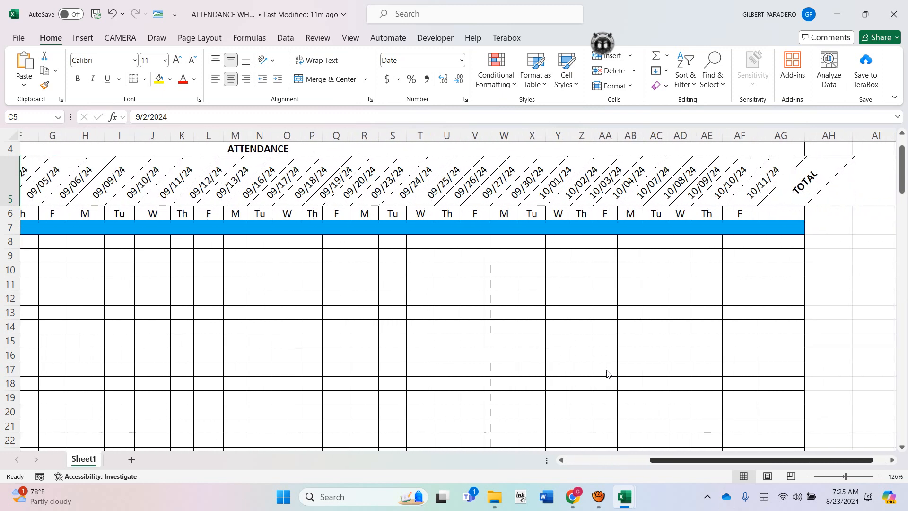
scroll(608, 373, right, 1)
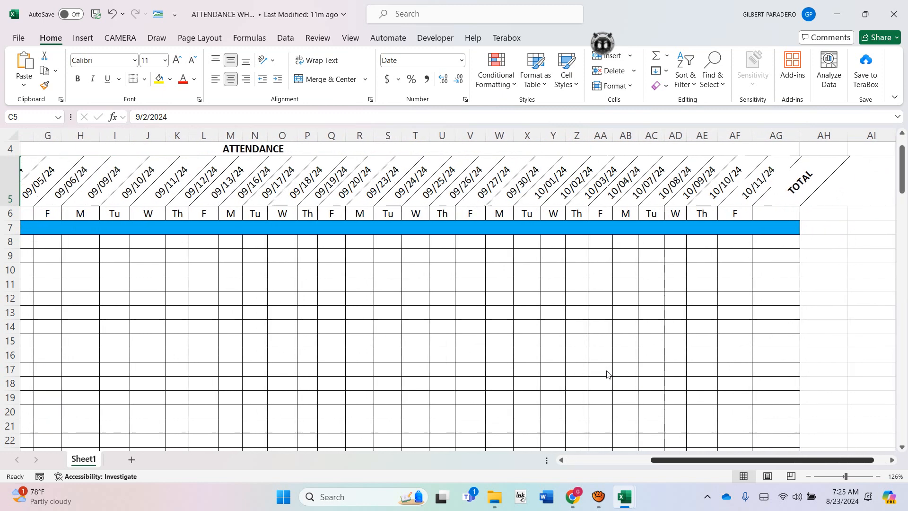
scroll(544, 369, left, 6)
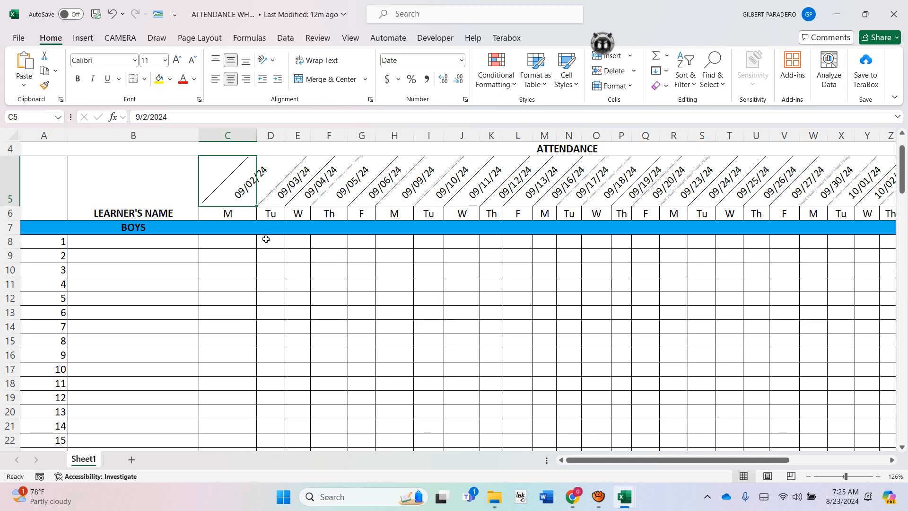
click(329, 299)
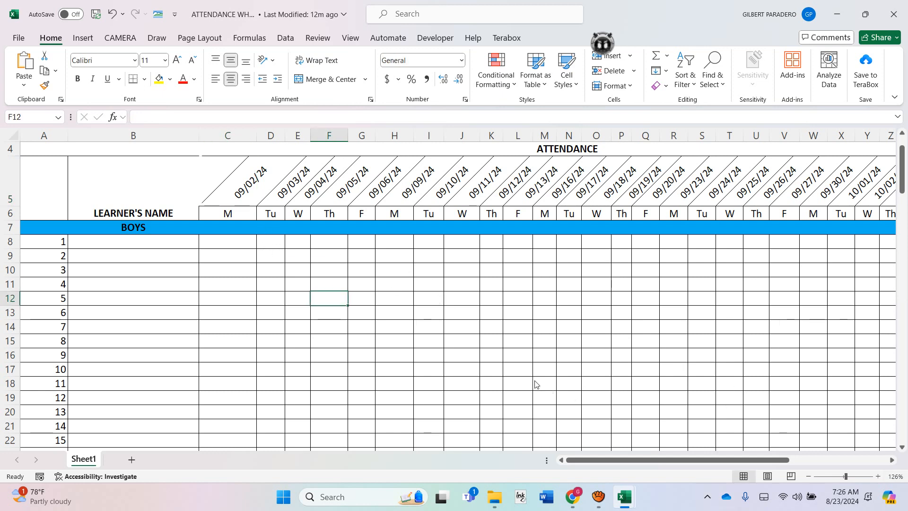
scroll(517, 371, right, 2)
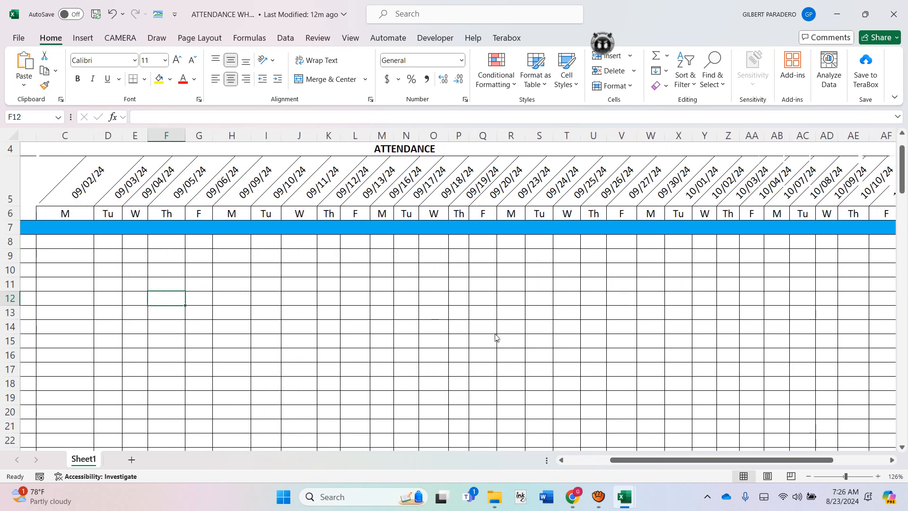
scroll(495, 337, up, 1)
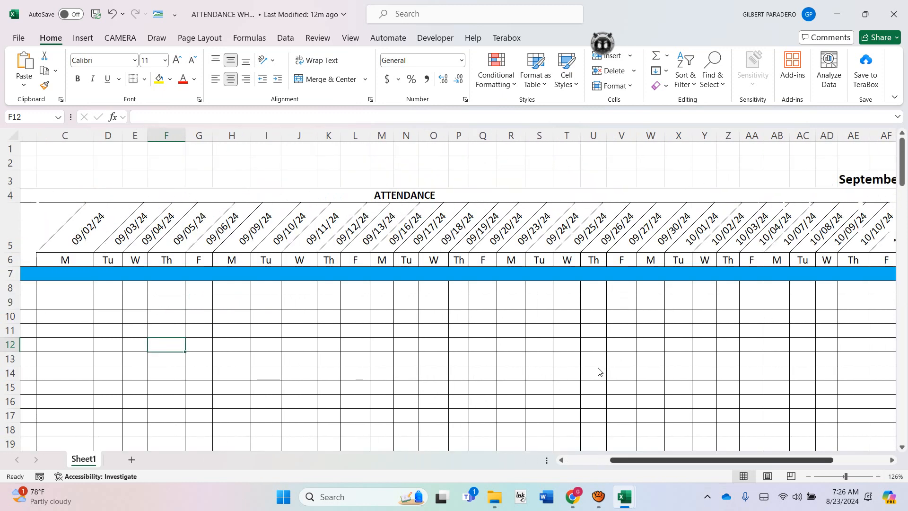
scroll(595, 370, left, 2)
Step: Highlight the blank range B2:U3 above the ATTENDANCE heading
click(237, 155)
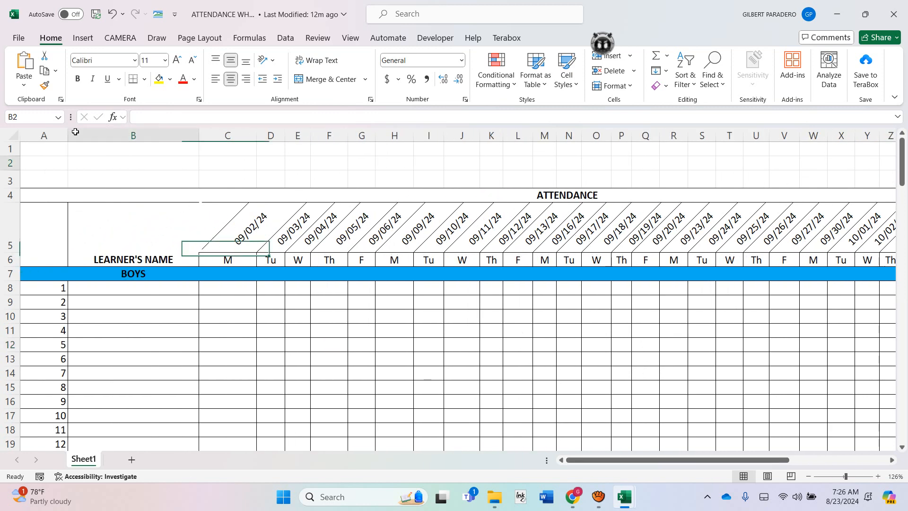
key(shift+Right)
key(shift+Right)
key(shift+Right)
key(shift+Right)
key(shift+Right)
key(shift+Right)
key(shift+Right)
key(shift+Right)
key(shift+Right)
key(shift+Right)
key(shift+Right)
key(shift+Right)
key(shift+Right)
key(shift+Right)
key(shift+Right)
key(shift+Right)
key(shift+Right)
key(shift+Right)
key(shift+Right)
key(shift+Down)
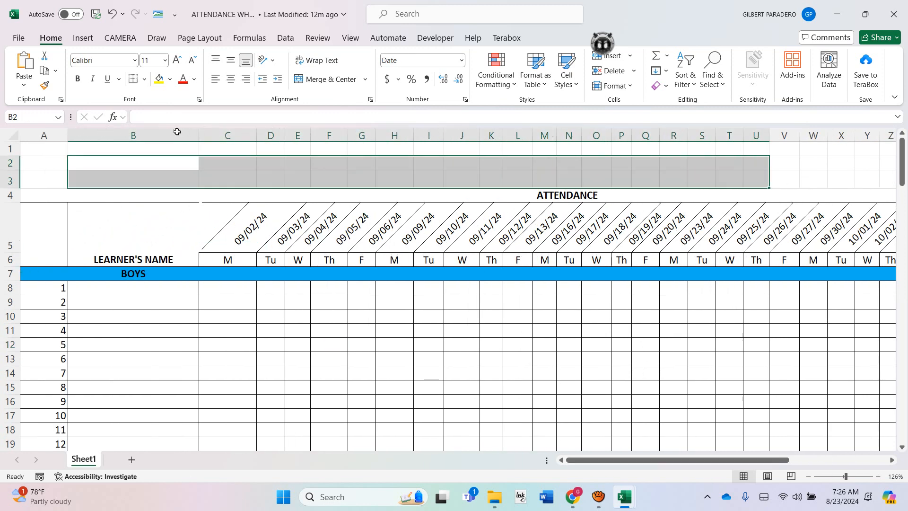
Step: Highlight the blank heading space above the table, first from B1 to J1 and then from A1 to AG2
drag(95, 149, 377, 114)
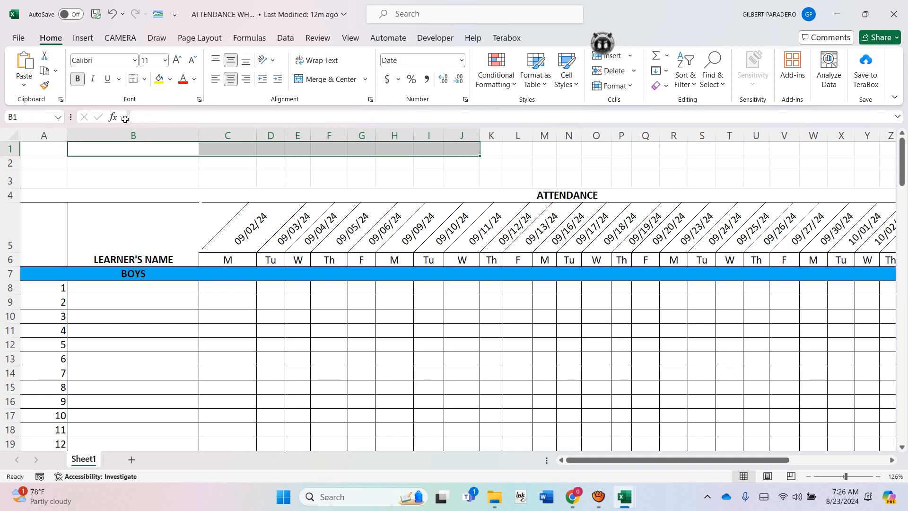
click(197, 154)
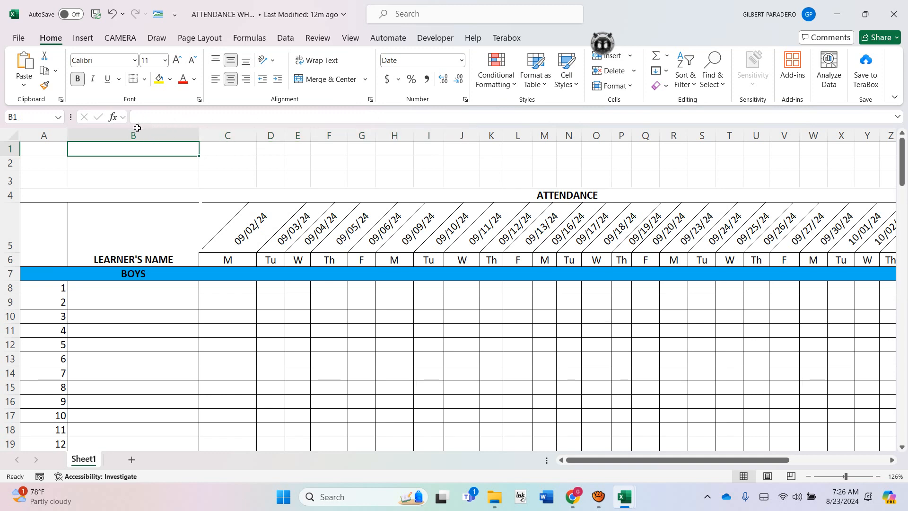
key(Return)
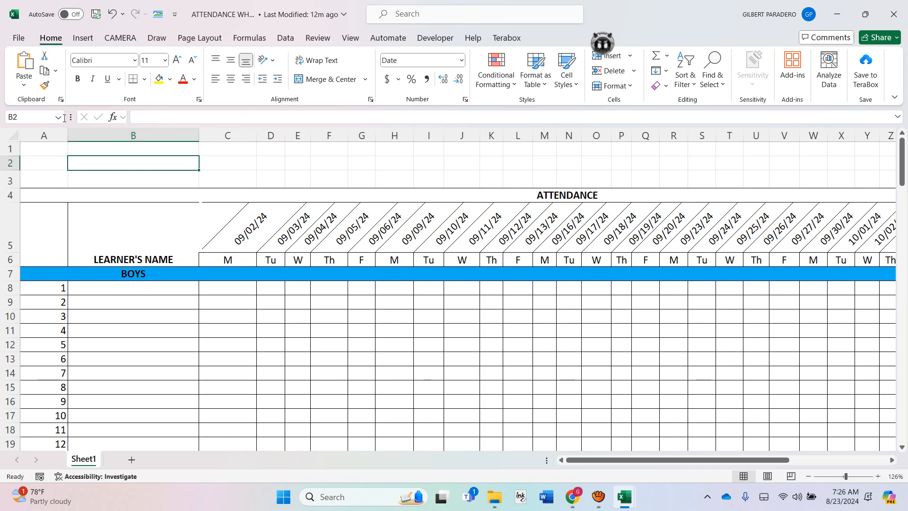
drag(27, 149, 557, 126)
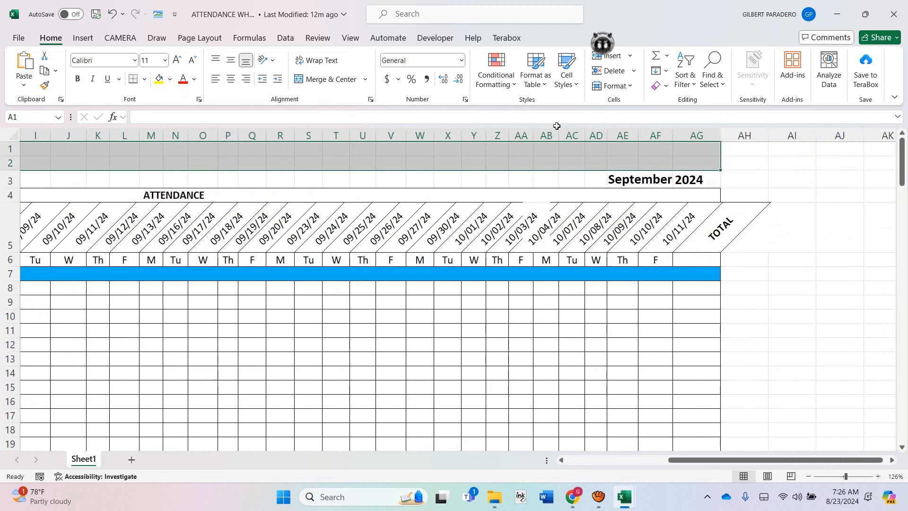
scroll(551, 371, left, 5)
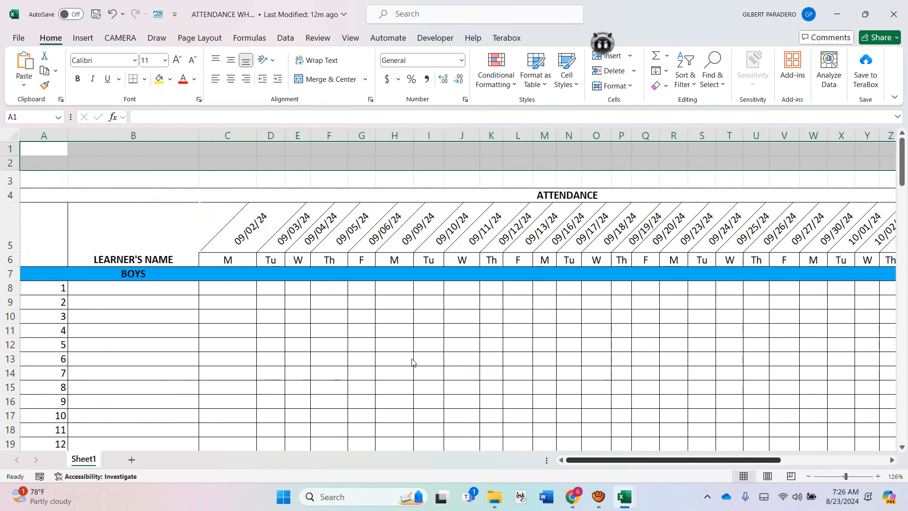
drag(394, 163, 609, 132)
click(106, 149)
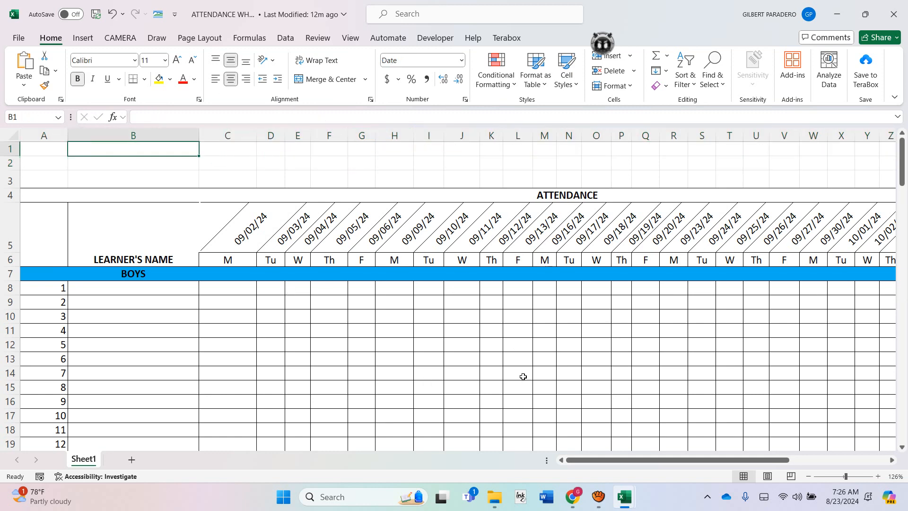
Step: Set the month in AE3 to August
scroll(581, 365, right, 5)
scroll(581, 365, right, 1)
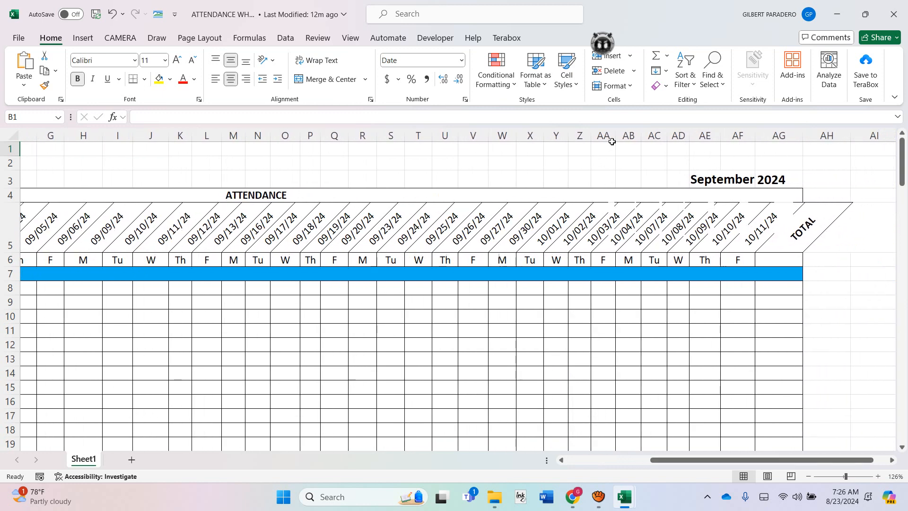
click(714, 179)
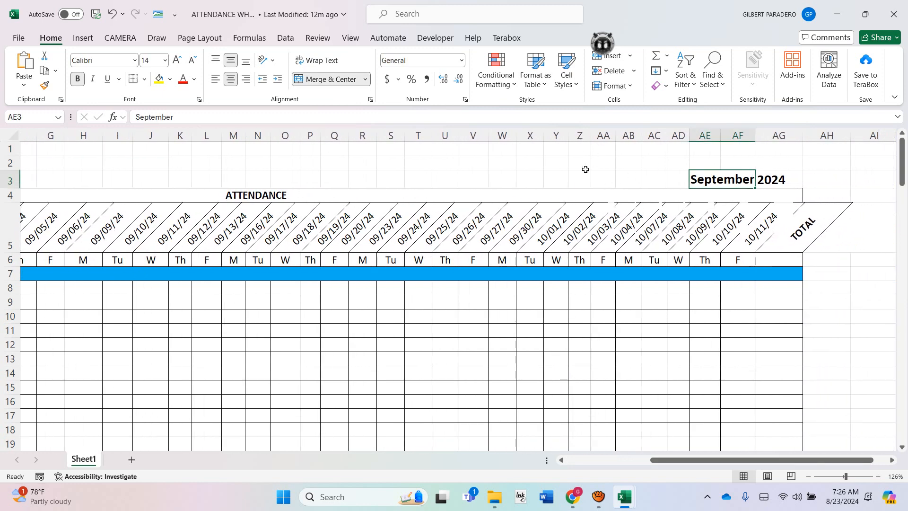
text(A)
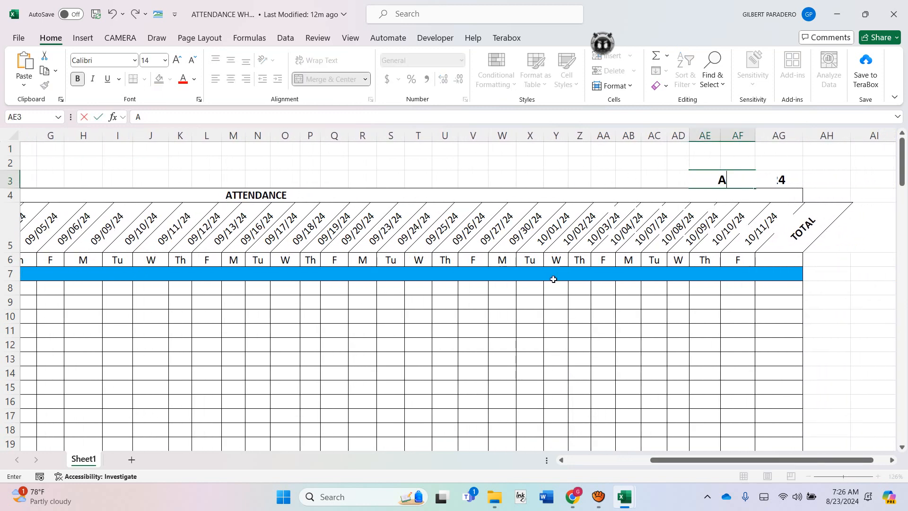
text(ugust)
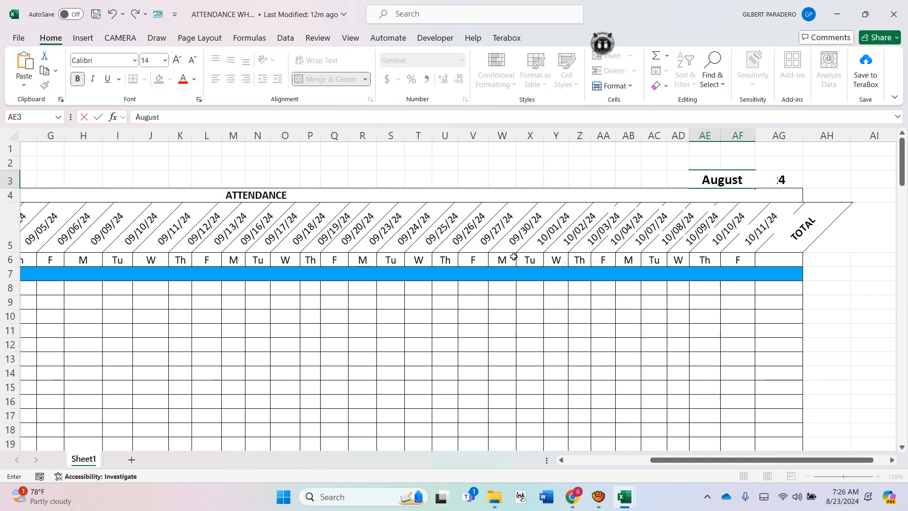
key(Return)
Step: Review the August 2024 full-date header by highlighting the dates from C5 to L5
click(555, 239)
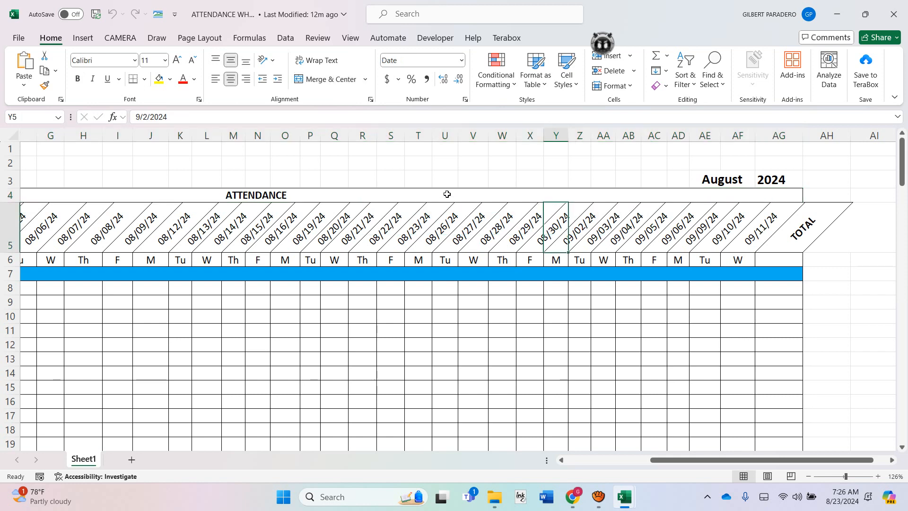
scroll(568, 372, left, 3)
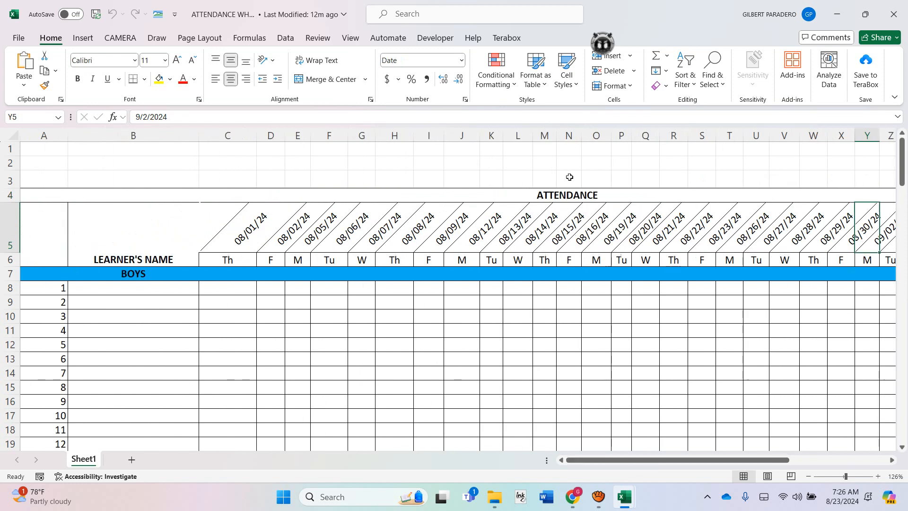
drag(189, 189, 416, 181)
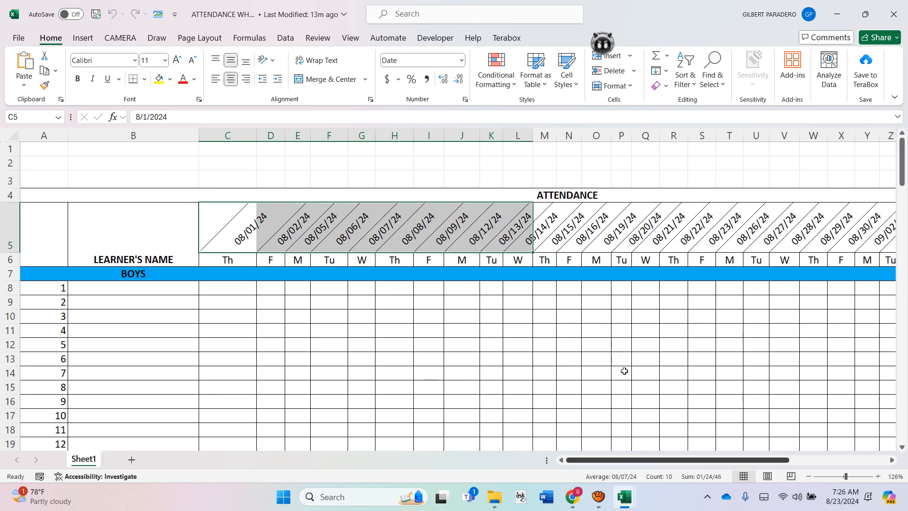
Step: Compare the first August dates and weekdays in the header with the system calendar for August 2024
key(super+n)
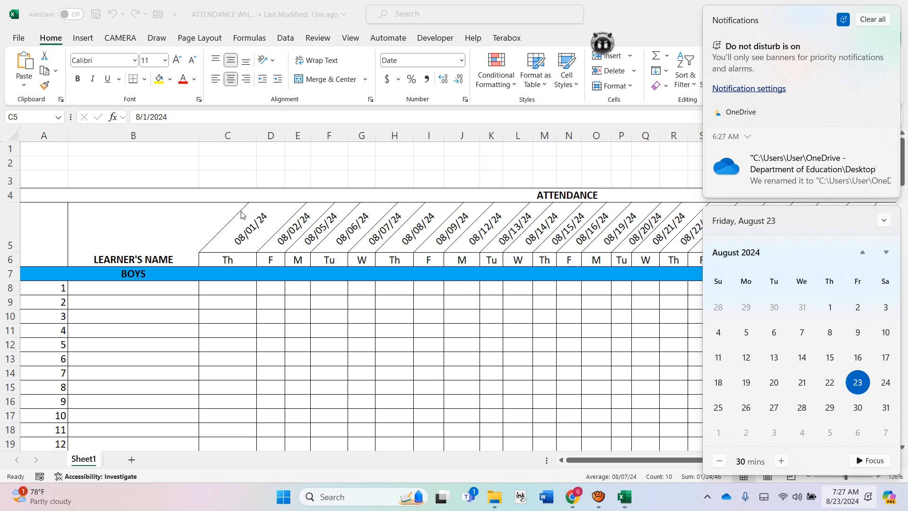
click(390, 308)
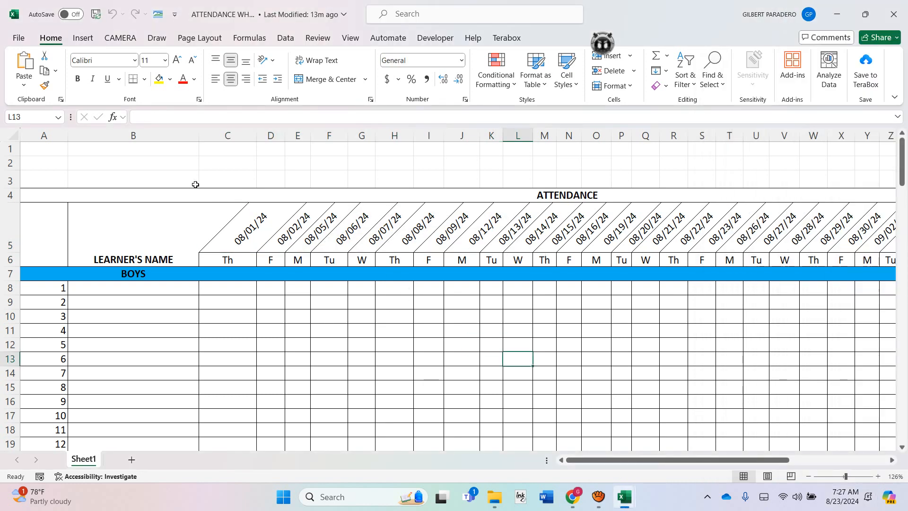
key(ctrl+z)
key(Right)
key(Right)
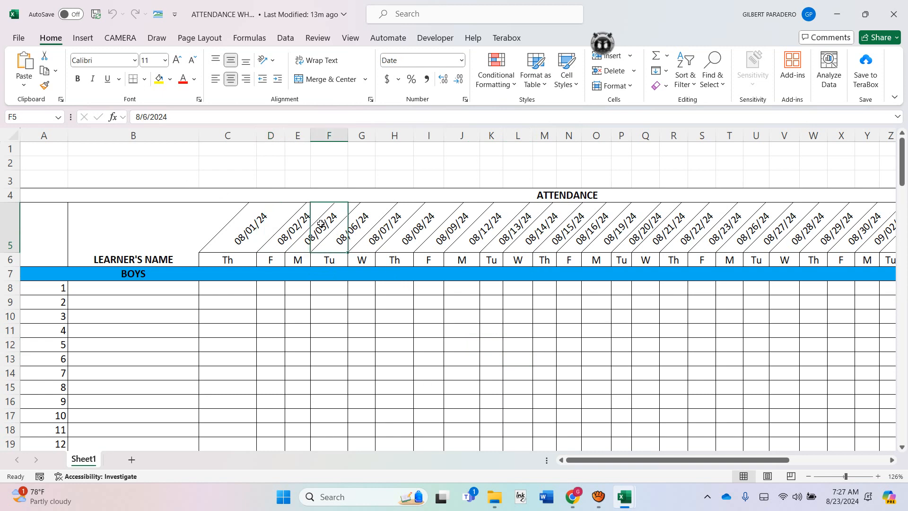
click(685, 405)
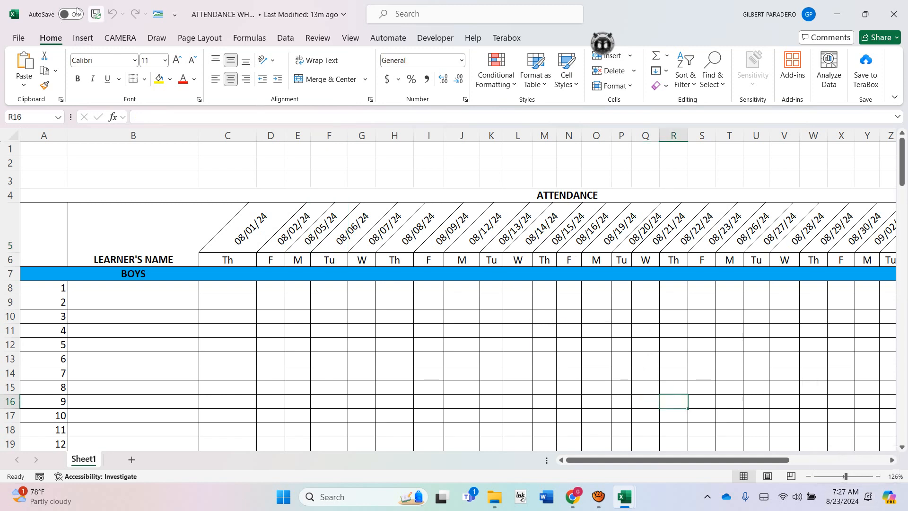
Step: Save the ATTENDANCE WHOLE workbook with August 2024 as its month and year
scroll(611, 359, right, 3)
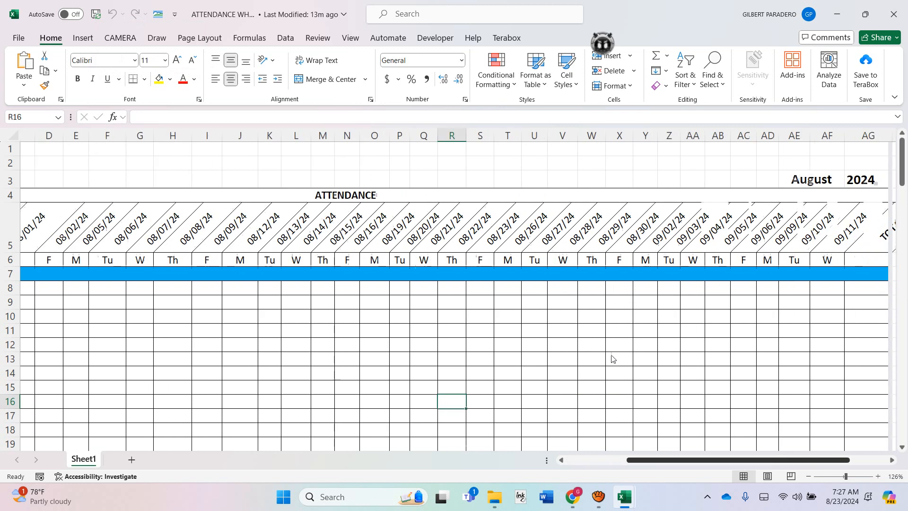
scroll(611, 359, right, 3)
click(96, 14)
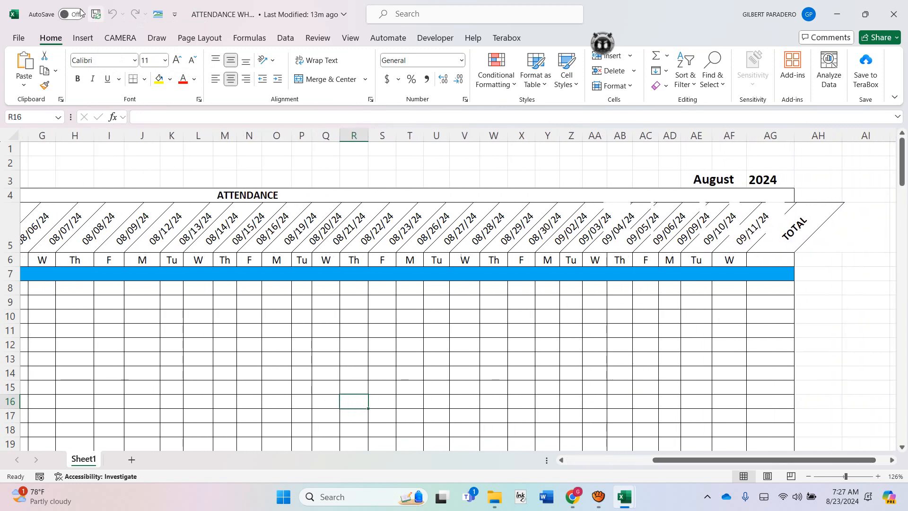
Step: Inspect the month cell AE3 and year cell AG3, then look over the date header and the numbered learner rows
key(ctrl+z)
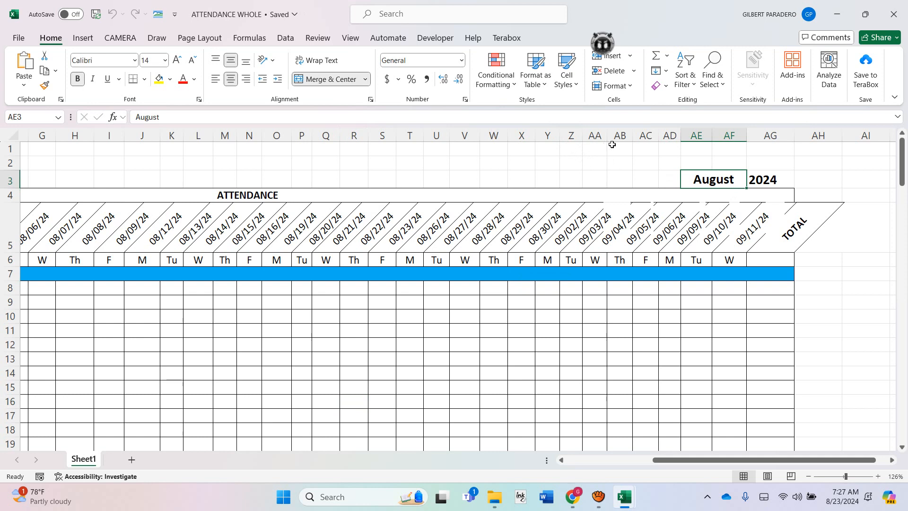
key(Right)
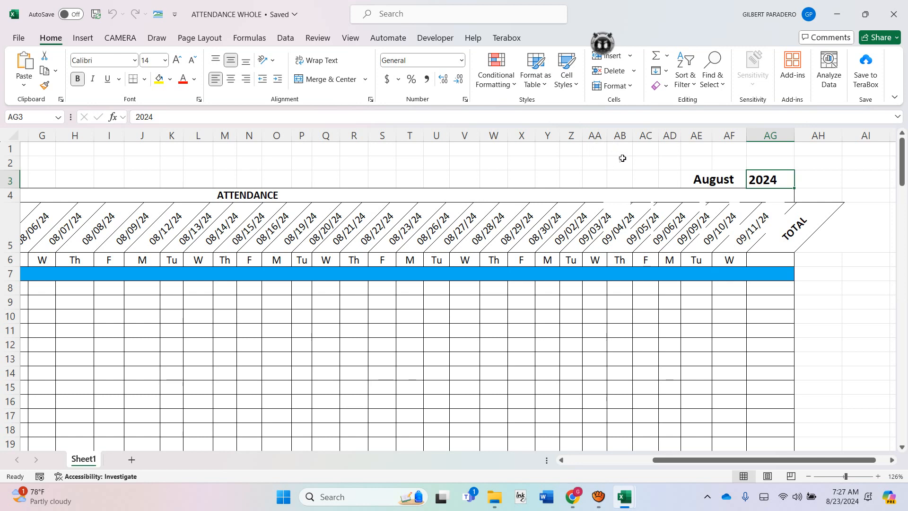
double_click(594, 227)
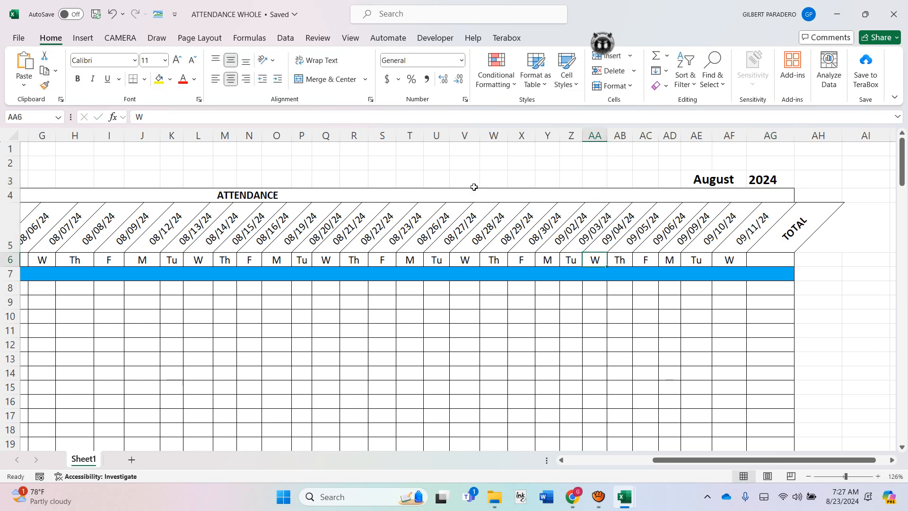
click(645, 345)
scroll(563, 367, left, 3)
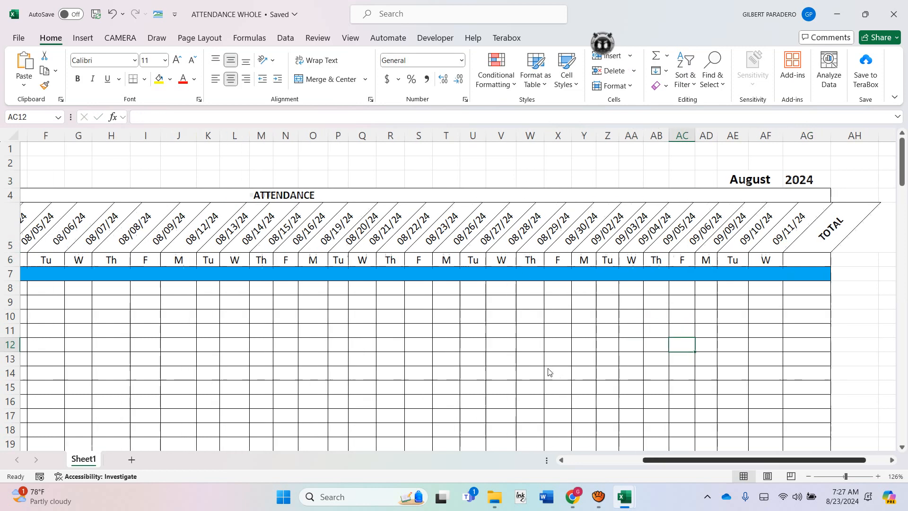
scroll(282, 286, down, 17)
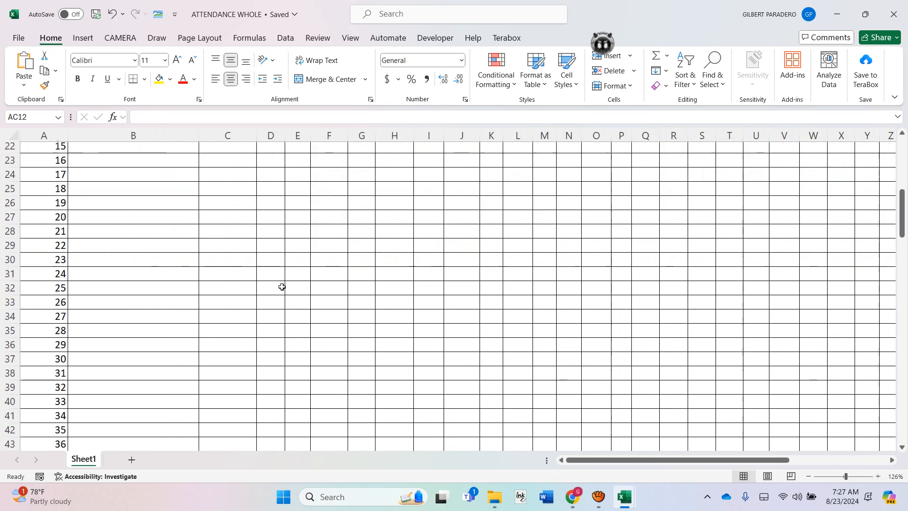
scroll(282, 287, up, 15)
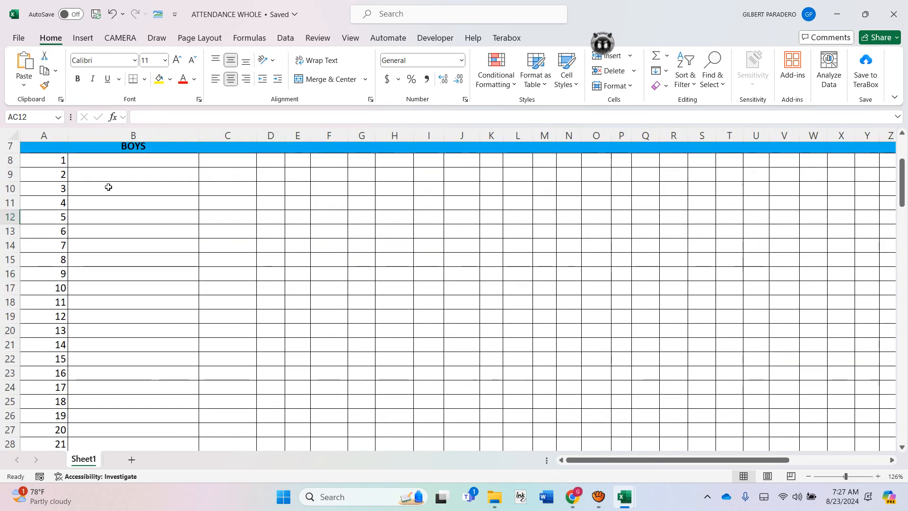
Step: Review the numbered learner rows and the August 2024 dates and weekdays across the header from C5 to AG5
drag(43, 160, 640, 312)
scroll(433, 229, up, 2)
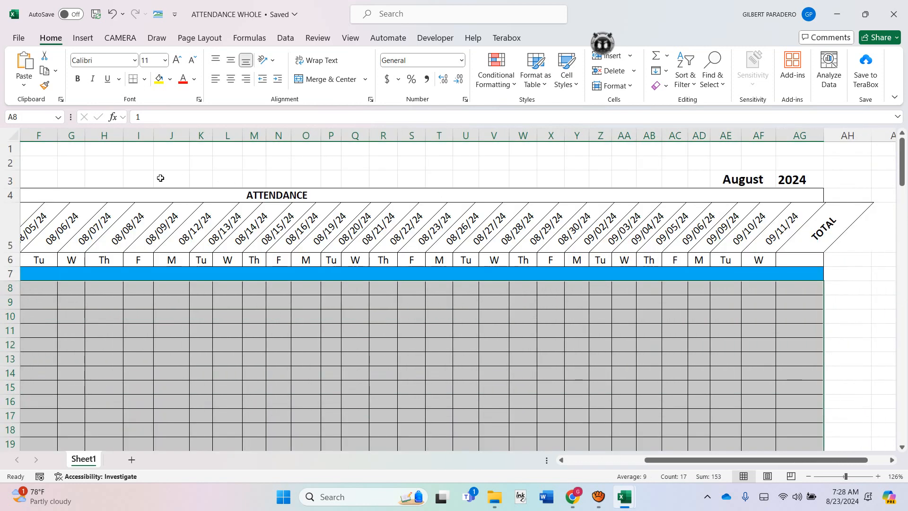
drag(198, 204, 799, 189)
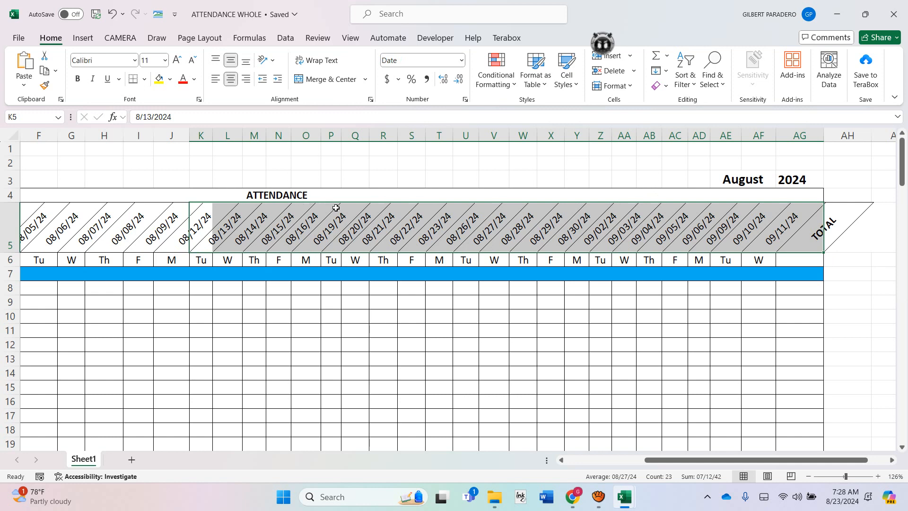
click(439, 260)
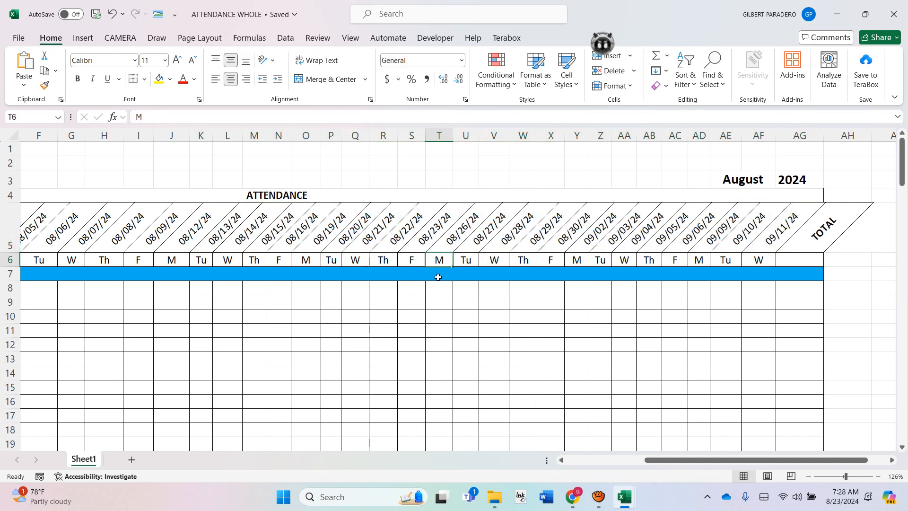
scroll(431, 374, left, 5)
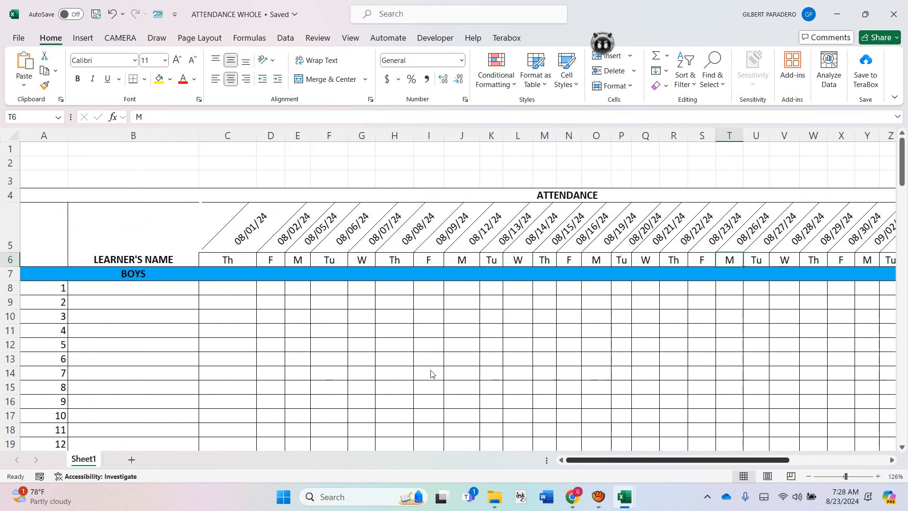
click(239, 208)
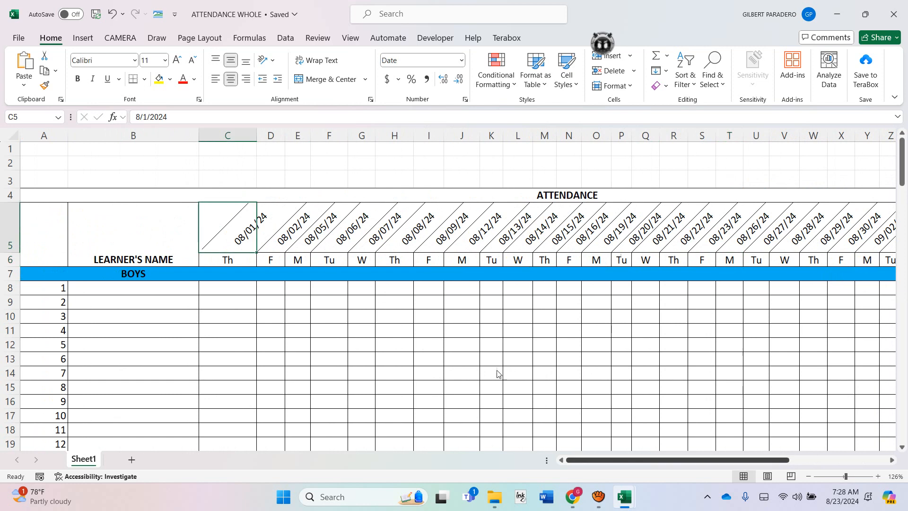
scroll(658, 365, right, 3)
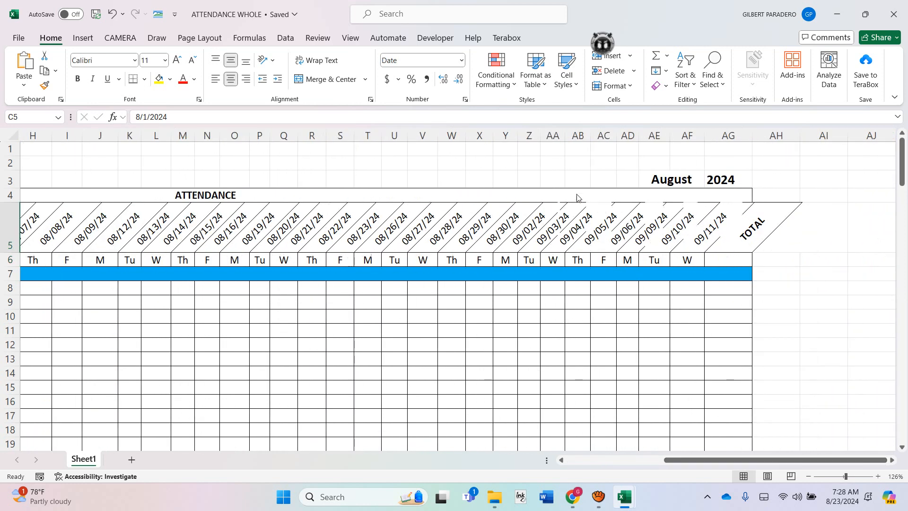
Step: Inspect the month entry in AE3 and highlight the date and weekday rows 5 and 6 that depend on it
click(671, 180)
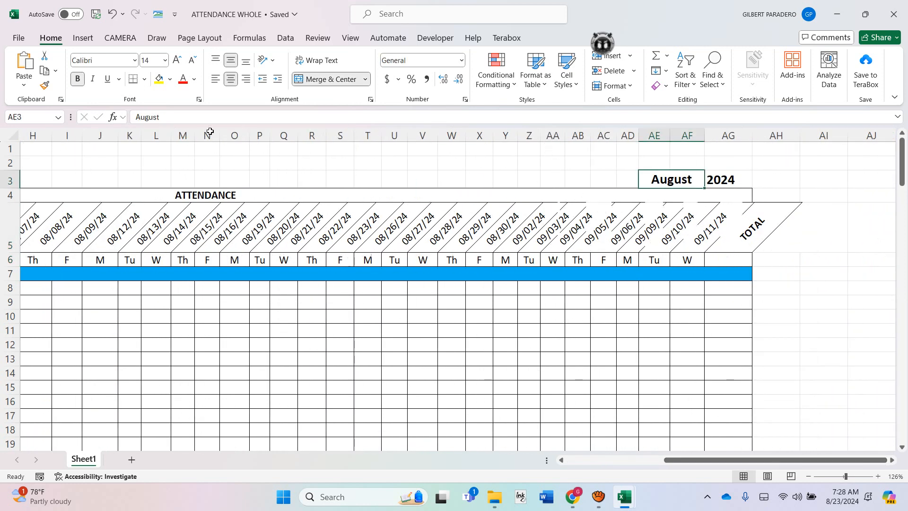
click(178, 115)
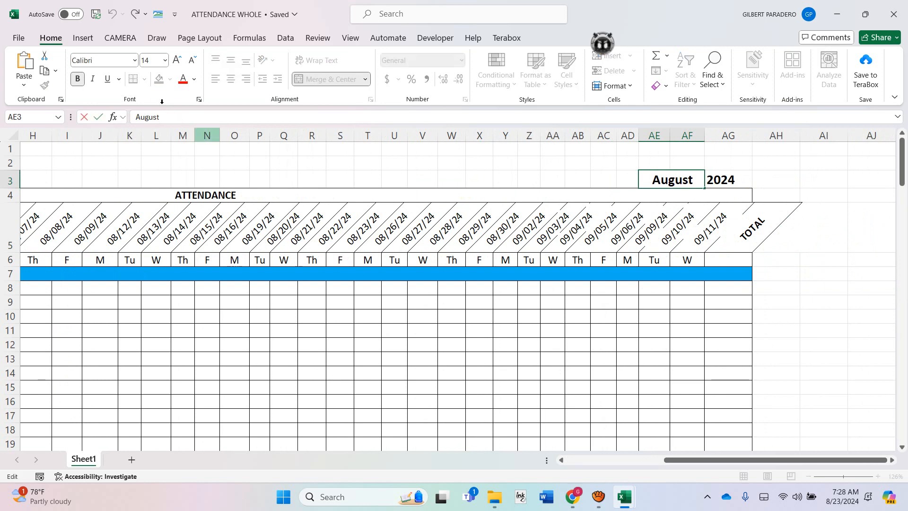
key(Return)
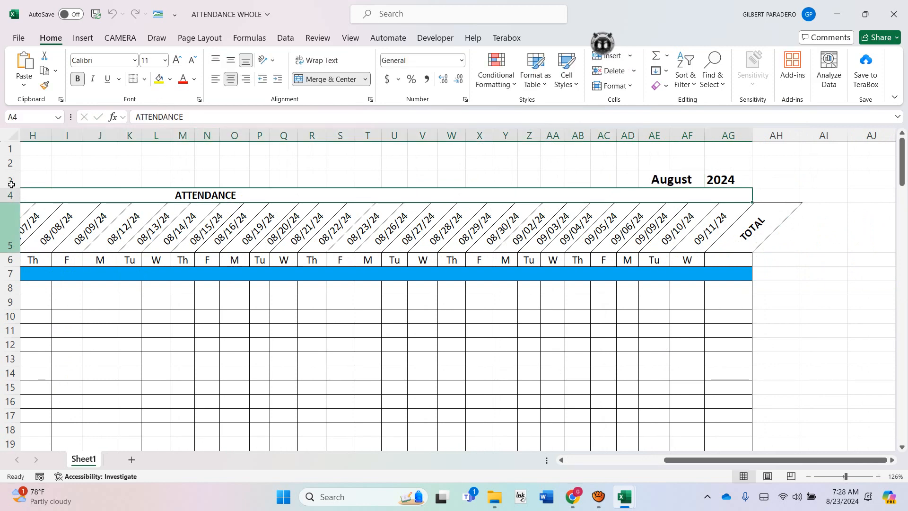
drag(10, 227, 9, 263)
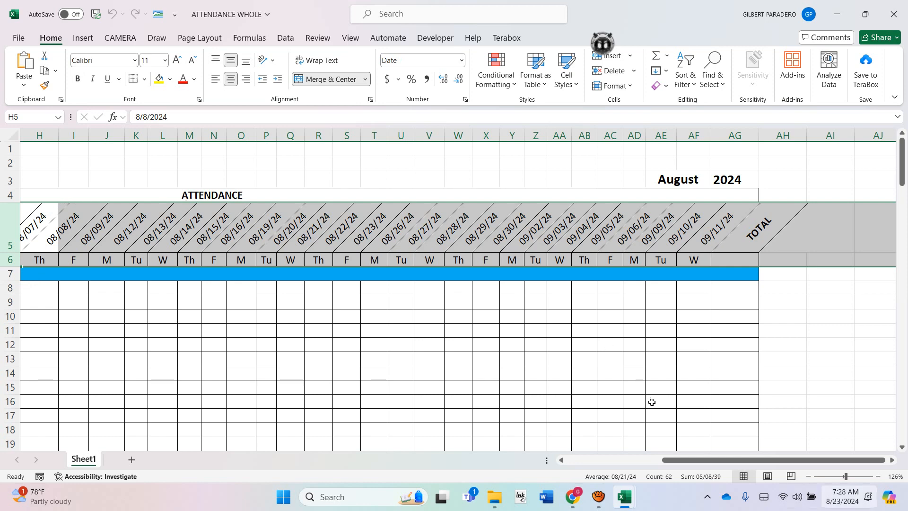
scroll(620, 373, left, 3)
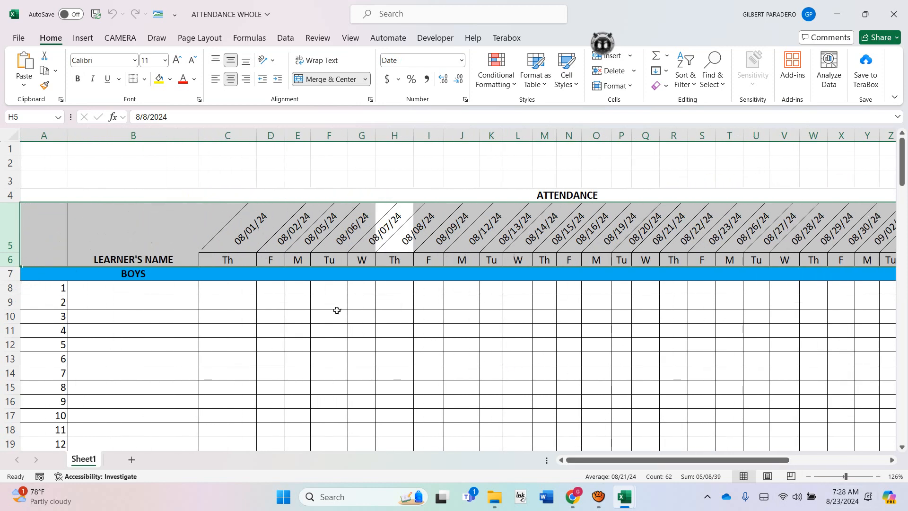
Step: Hide rows 38 to 67, the boys' learner numbers 31 to 60, directly above the GIRLS heading
scroll(199, 240, down, 16)
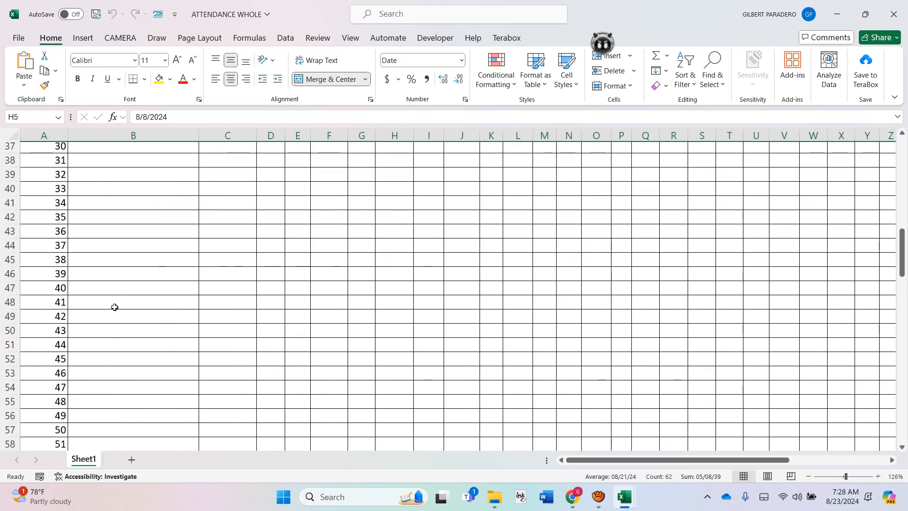
drag(45, 401, 138, 431)
scroll(127, 283, down, 6)
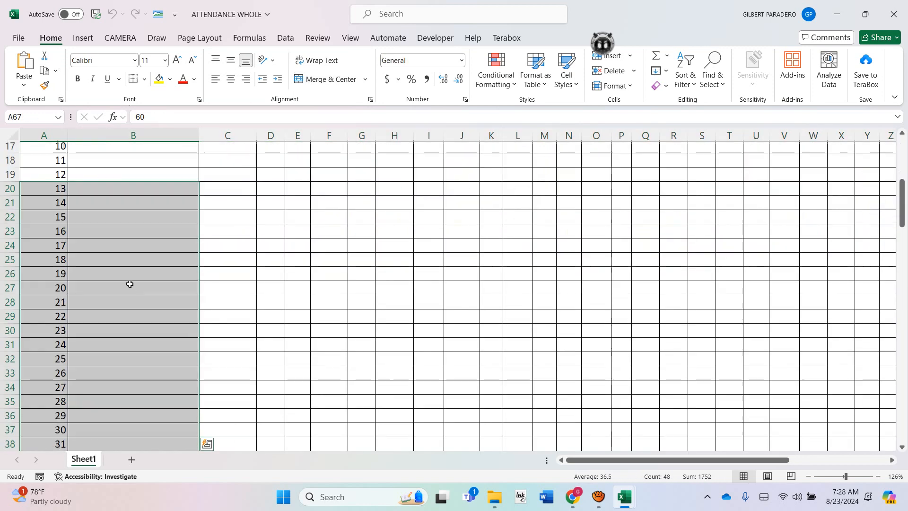
click(330, 353)
scroll(26, 315, down, 2)
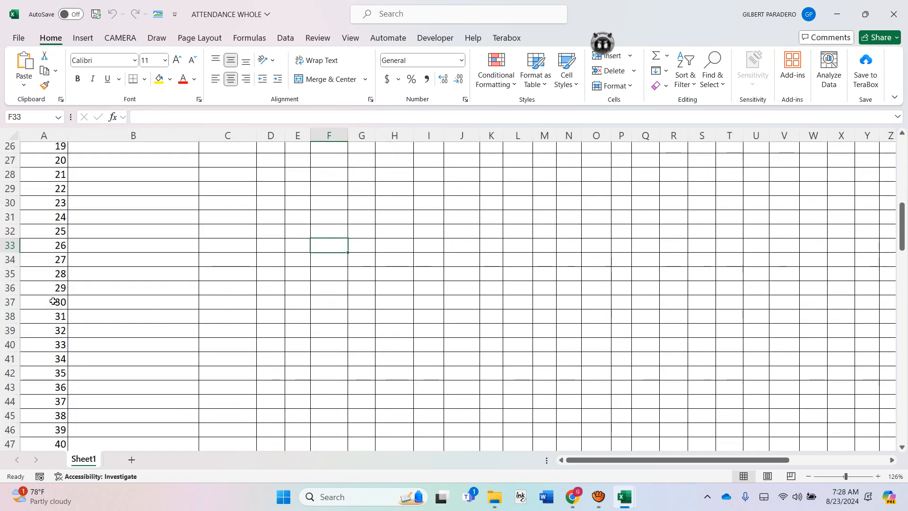
click(9, 316)
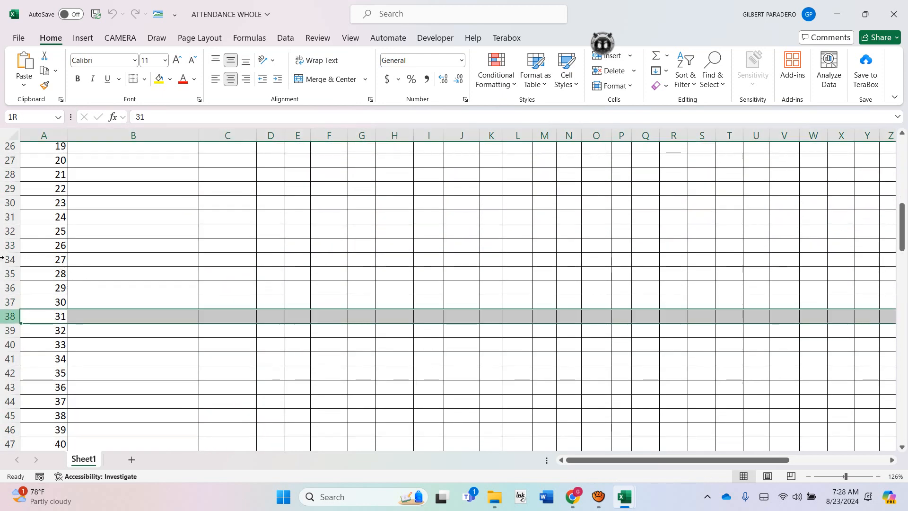
drag(2, 258, 38, 367)
right_click(129, 231)
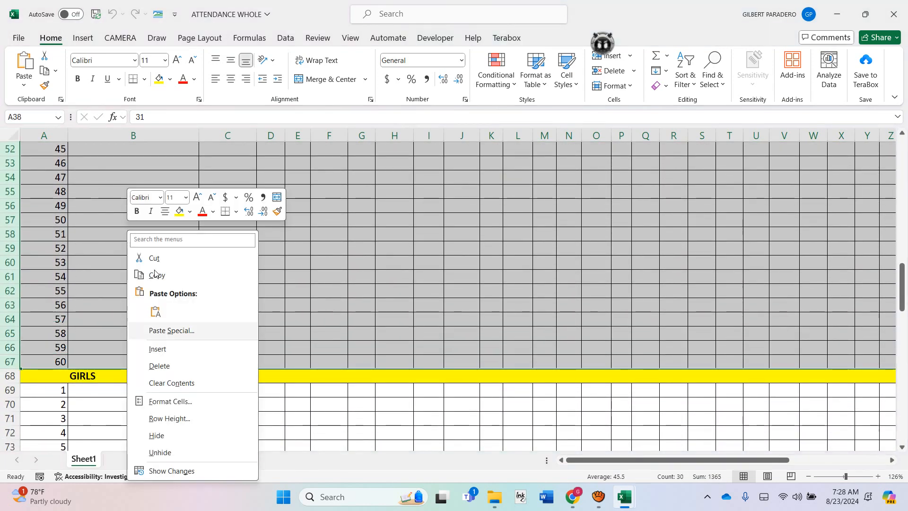
click(156, 435)
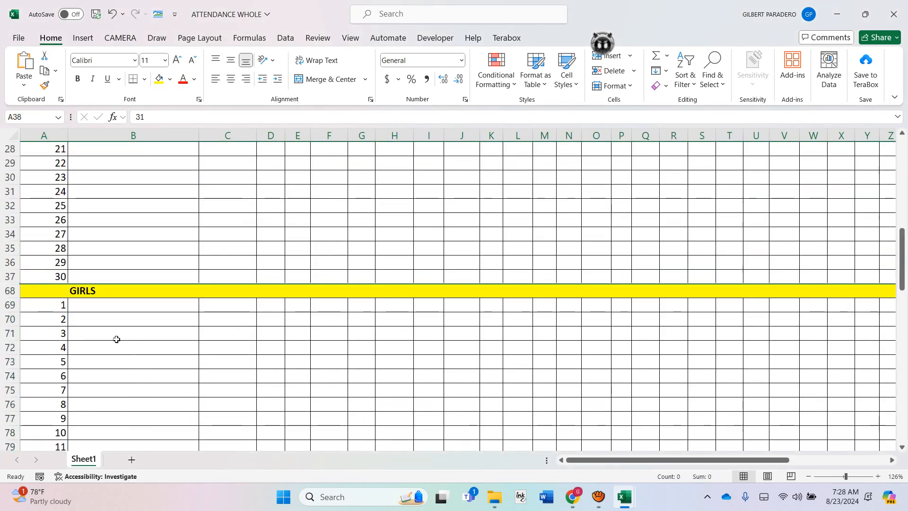
Step: Hide rows 89 to 128, the girls' learner numbers 21 to 60
scroll(116, 339, down, 8)
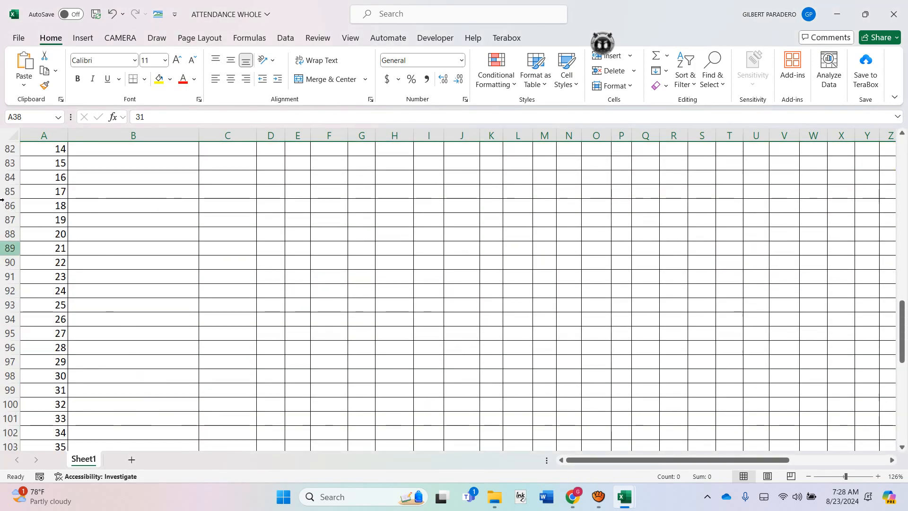
drag(10, 248, 15, 419)
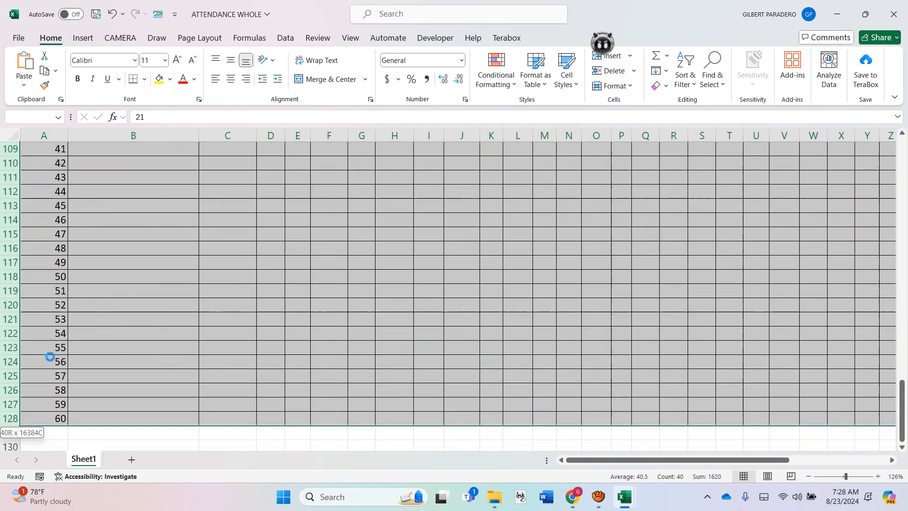
right_click(36, 233)
click(75, 243)
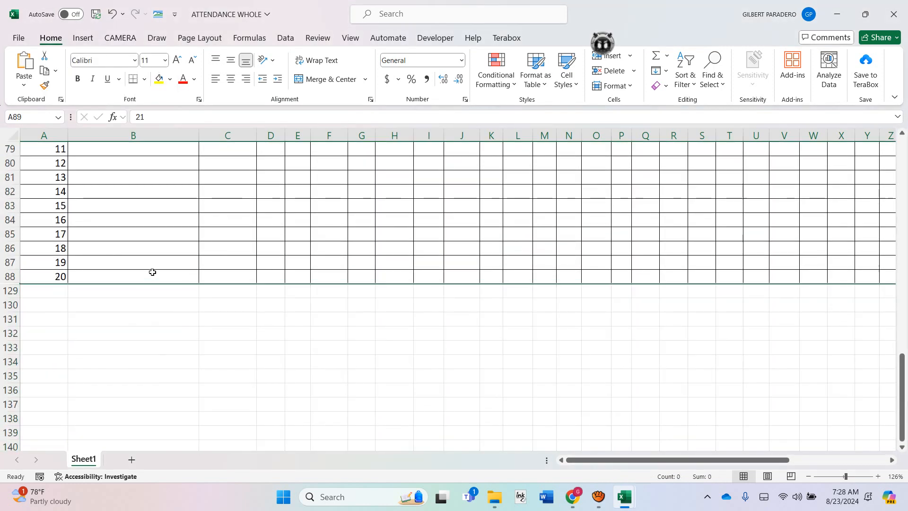
Step: Look over the shortened boys' and girls' lists and highlight rows 37 and 68 where the two sections meet
scroll(153, 272, up, 20)
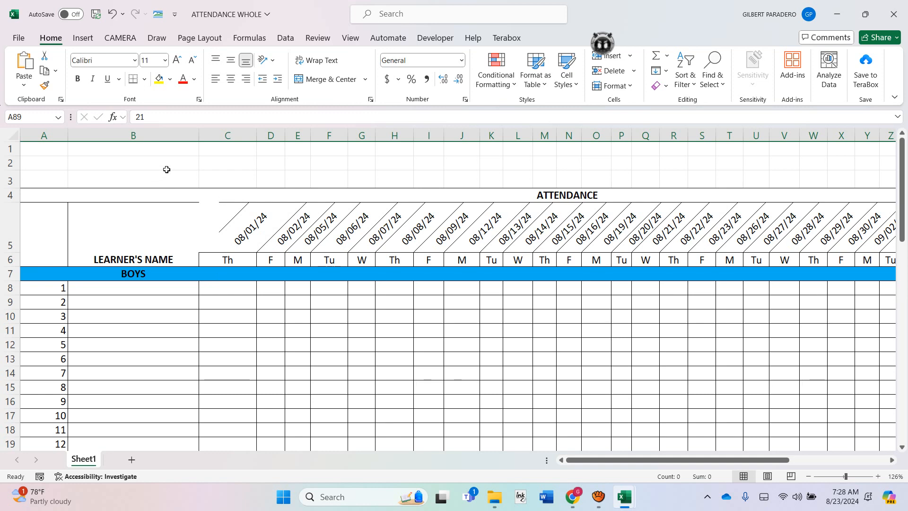
scroll(257, 312, down, 20)
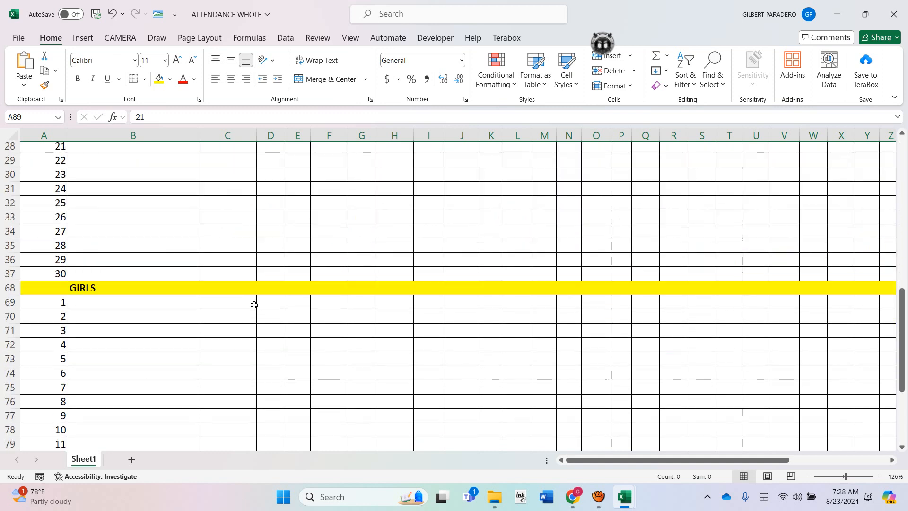
scroll(239, 292, up, 5)
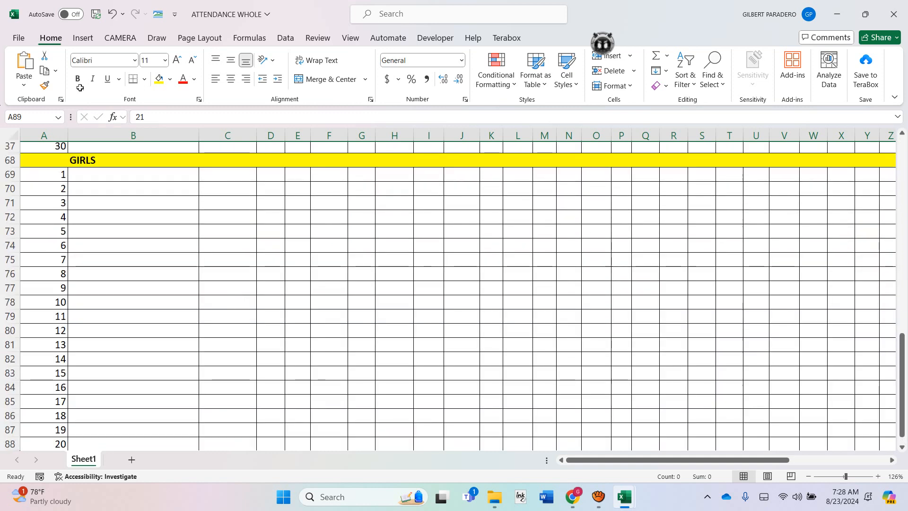
scroll(190, 247, up, 7)
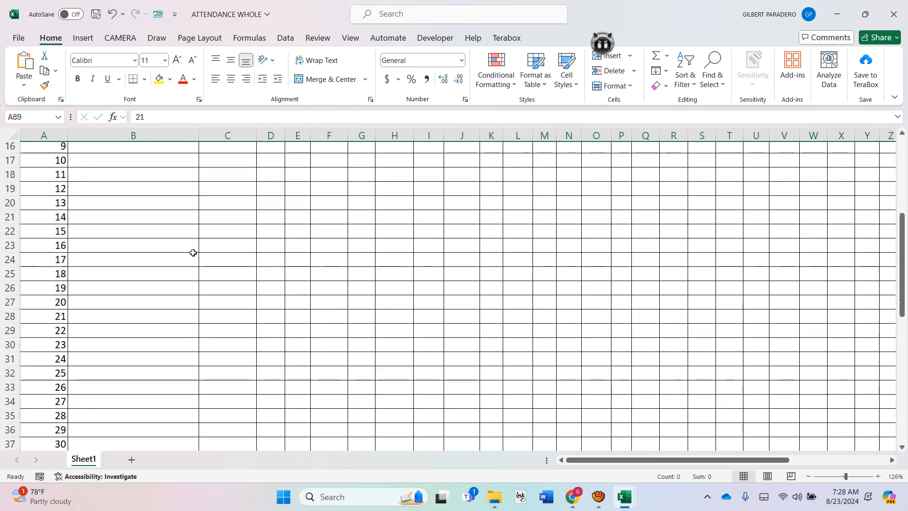
scroll(188, 255, down, 2)
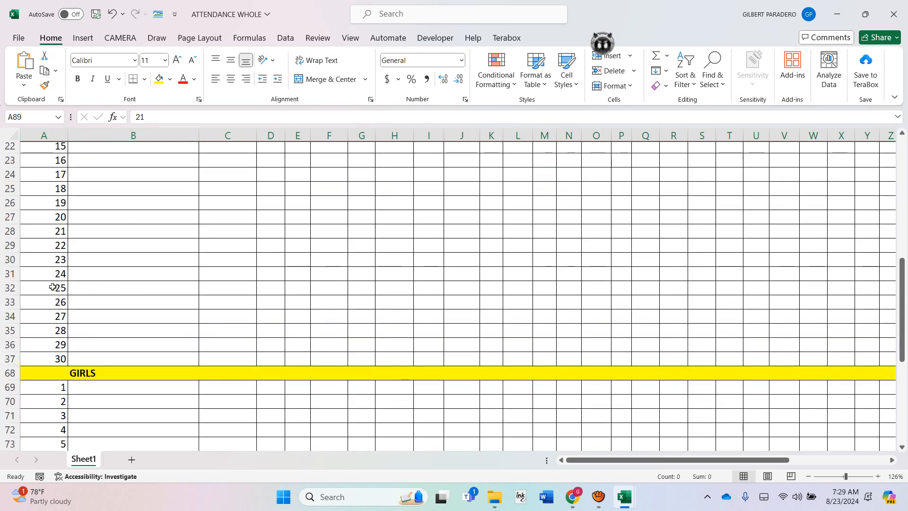
scroll(112, 304, down, 10)
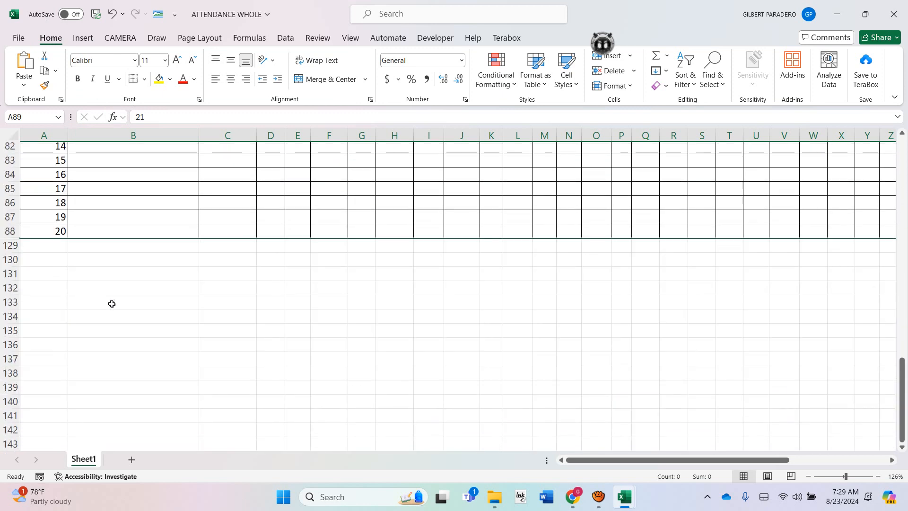
scroll(146, 270, up, 7)
drag(10, 231, 9, 246)
Step: Check the print preview pages of the attendance sheet, then return to the sheet and look over both learner lists
key(ctrl+p)
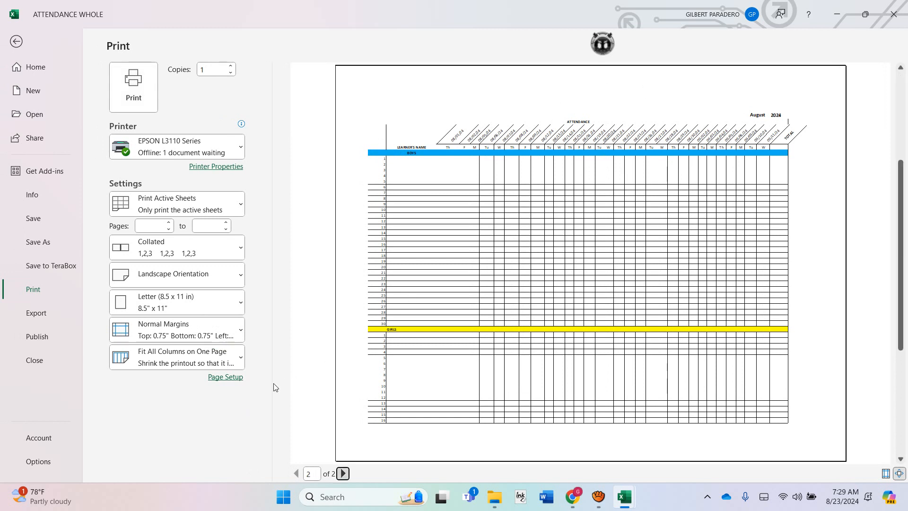
scroll(274, 387, down, 1)
click(296, 473)
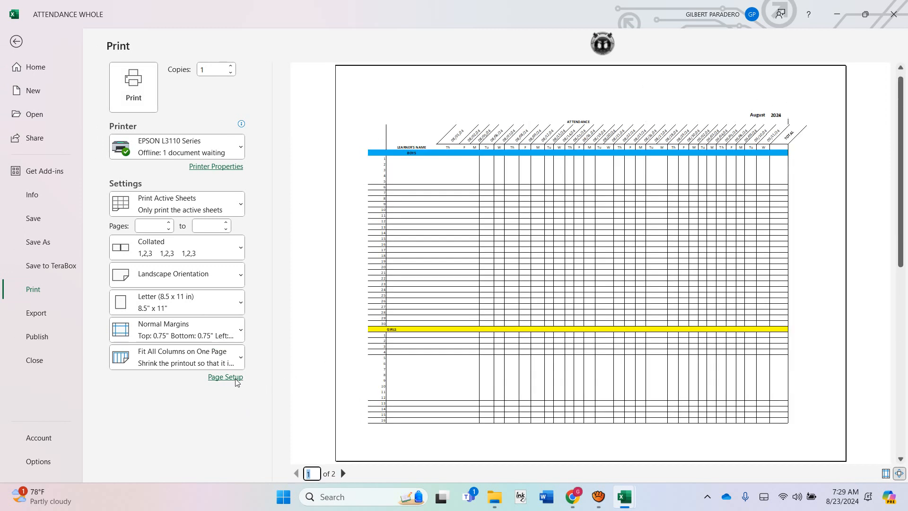
click(15, 40)
scroll(227, 264, up, 10)
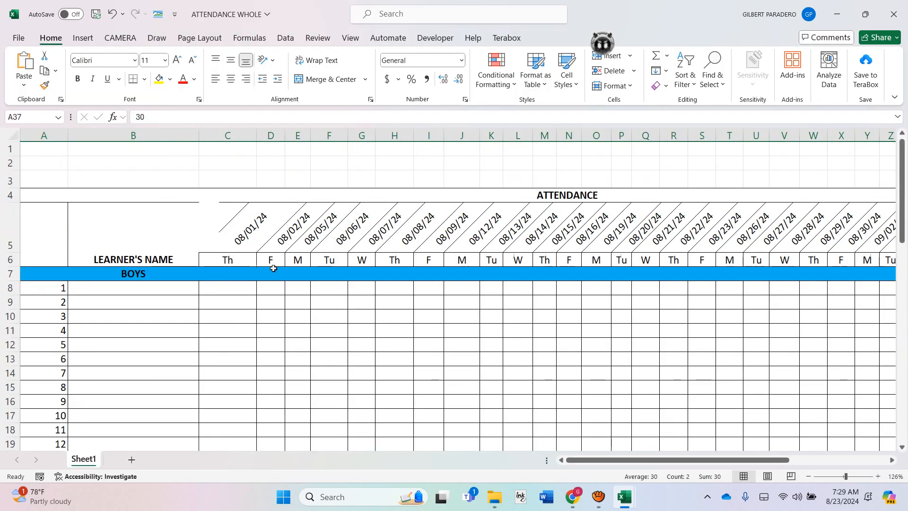
scroll(357, 277, down, 10)
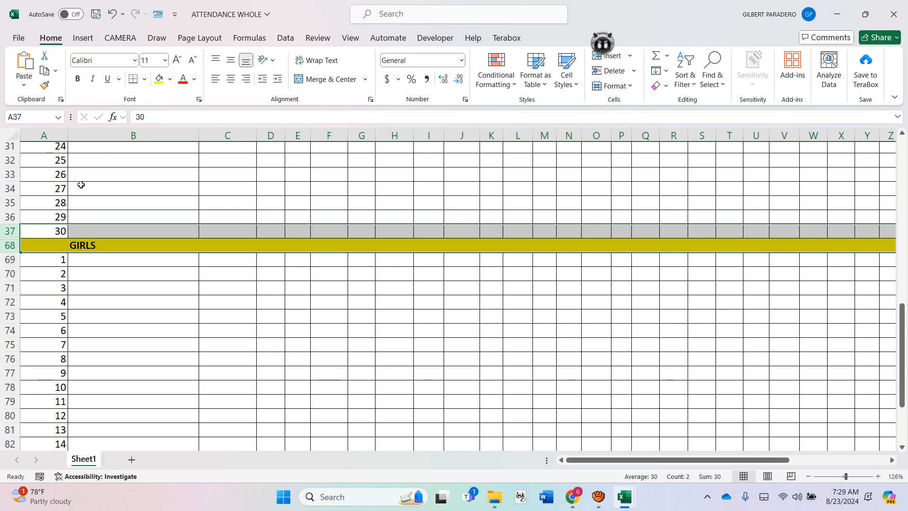
scroll(257, 323, up, 10)
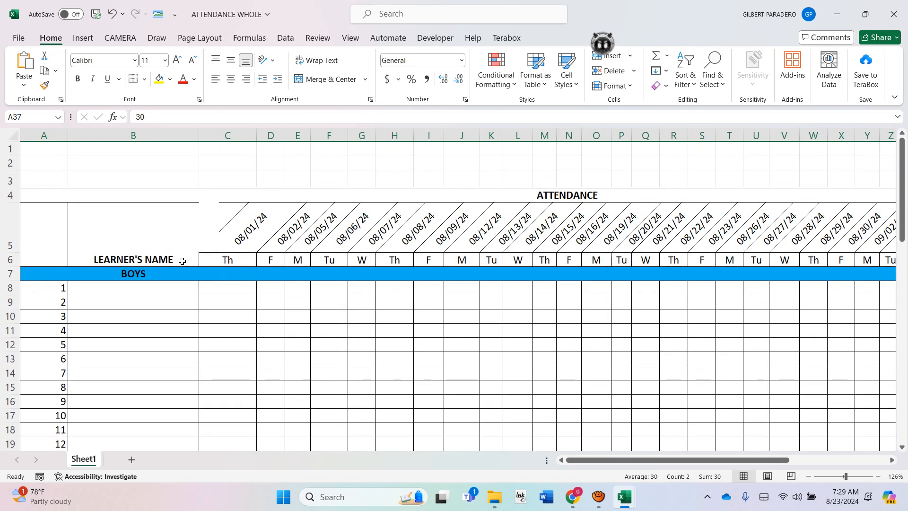
Step: Enter a "/" attendance mark for boy number 4 under 08/02/24 and for boy number 5 in cell F12
click(228, 330)
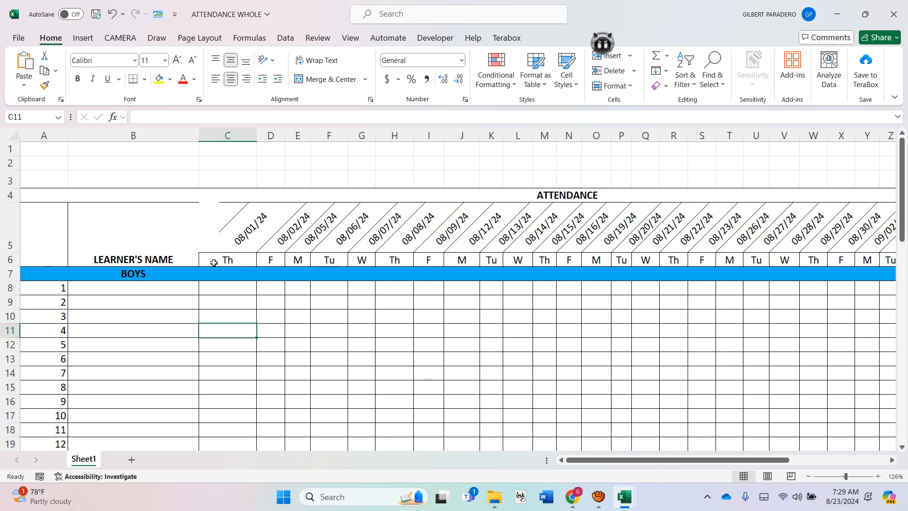
key(Right)
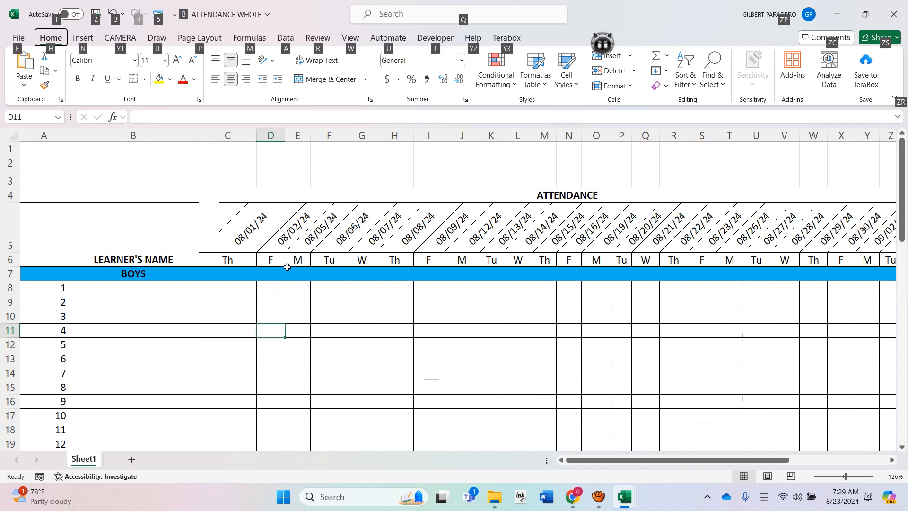
text(/)
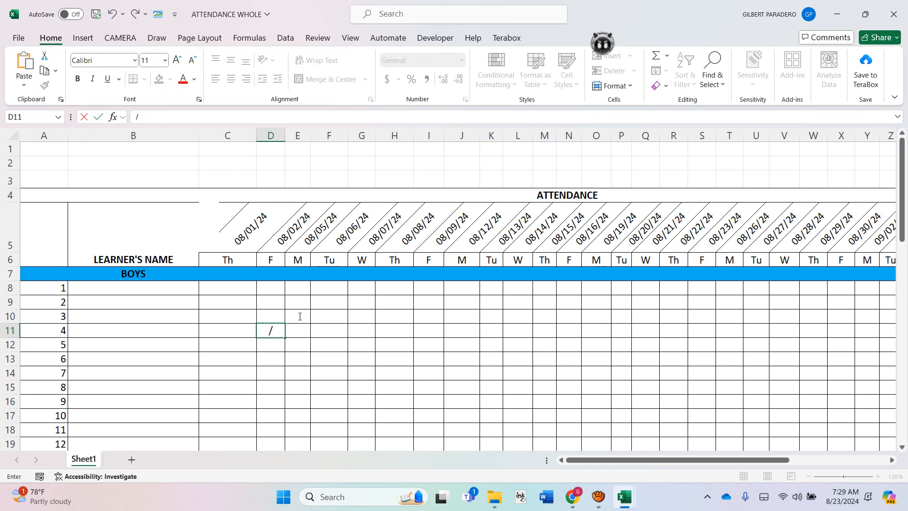
drag(371, 397, 364, 389)
click(325, 347)
text(/)
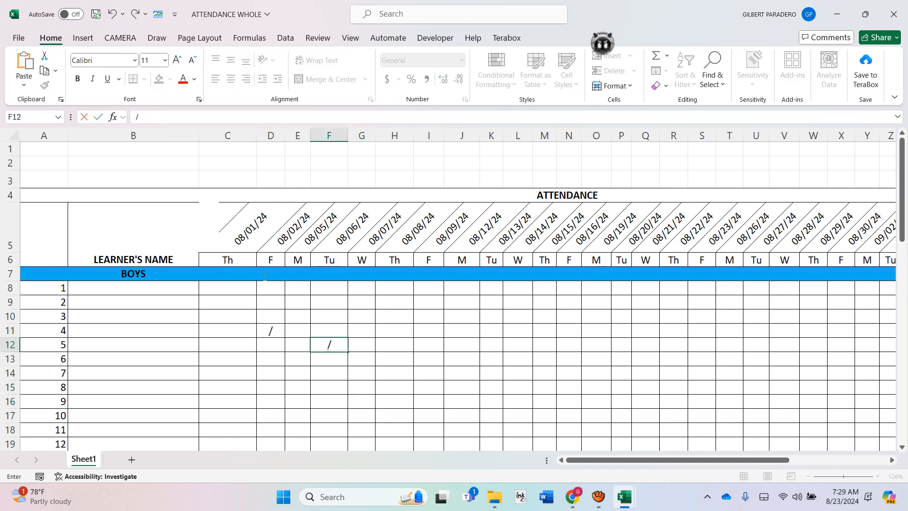
key(Return)
Step: Highlight the boys' name cells B8:B16 and look across the August date columns of the attendance sheet
click(92, 288)
key(shift+Down)
key(shift+Down)
key(shift+Down)
key(shift+Down)
key(shift+Down)
key(shift+Down)
key(shift+Down)
key(shift+Down)
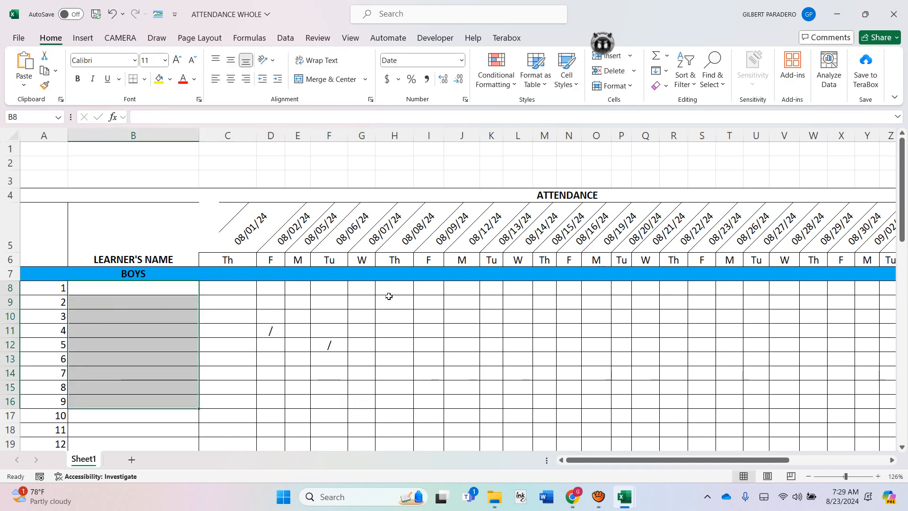
scroll(520, 368, right, 2)
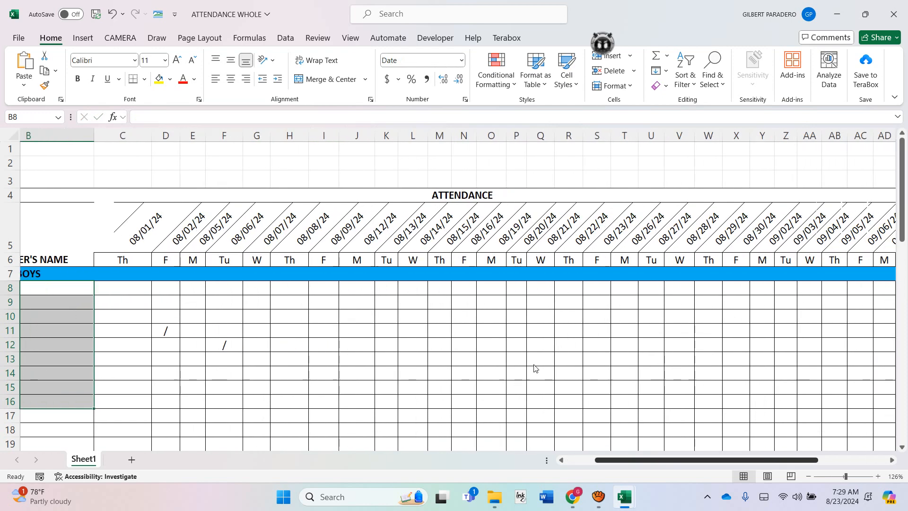
scroll(535, 368, right, 3)
scroll(594, 364, left, 4)
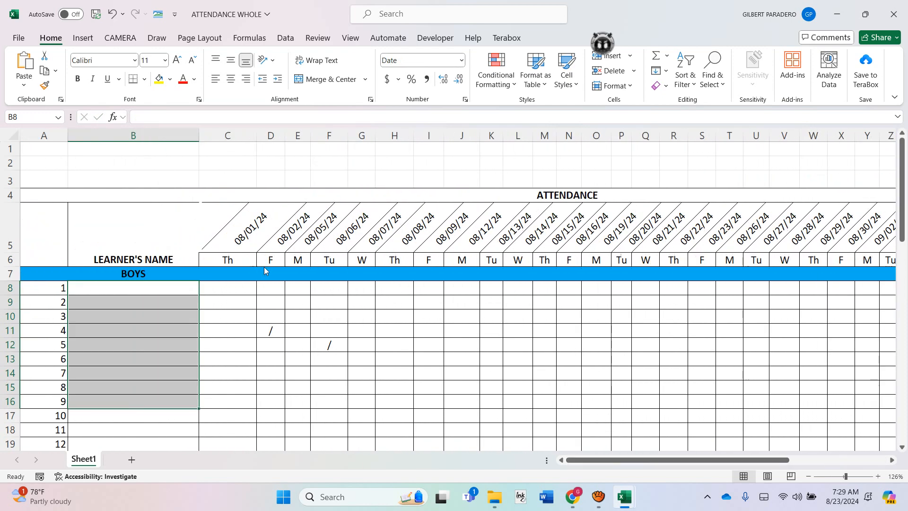
scroll(587, 371, right, 2)
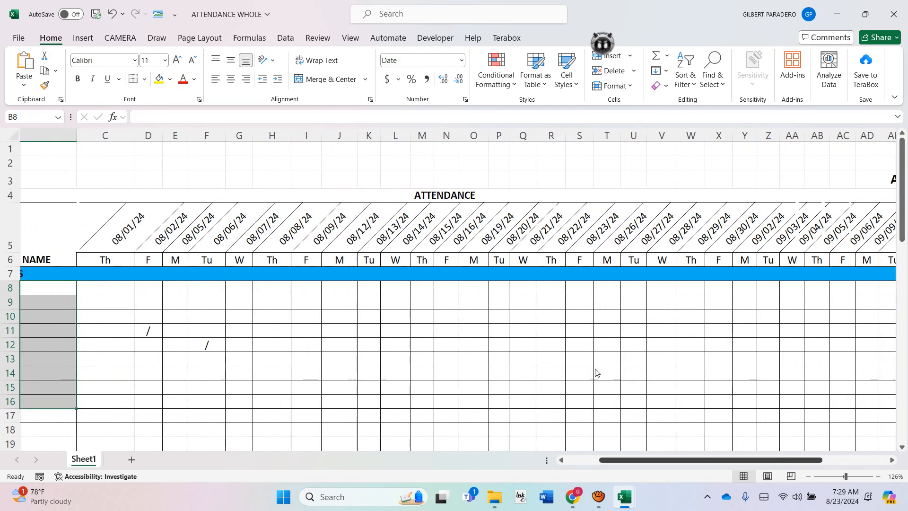
Step: Change the month in merged cell AE3 to SEPTEMBER
drag(744, 461, 773, 457)
click(800, 179)
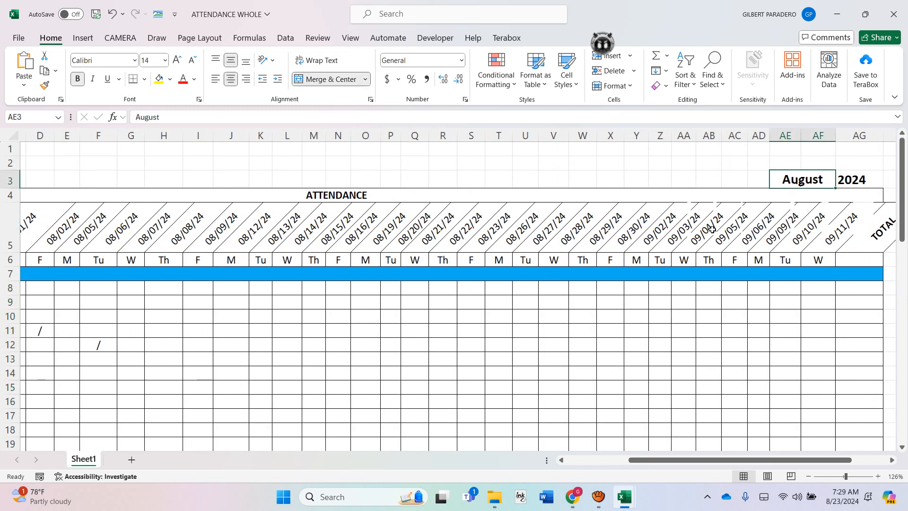
text(s)
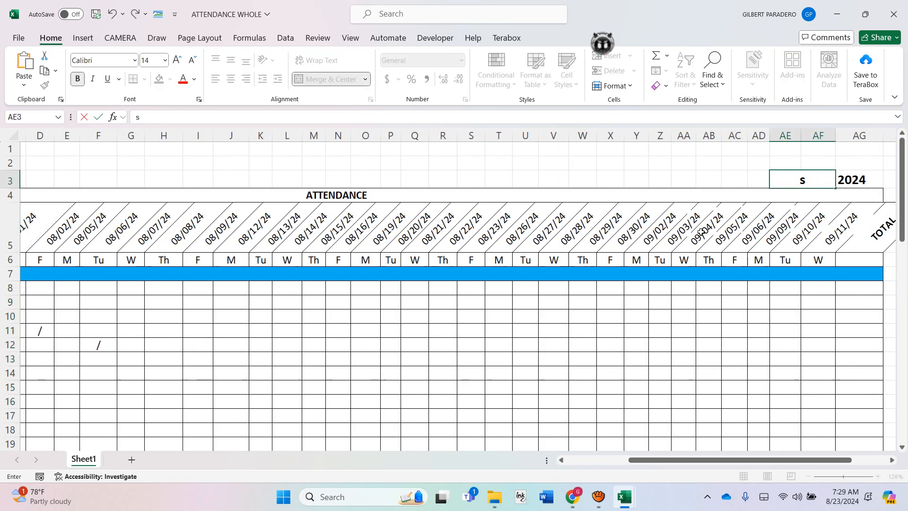
text(EPT)
key(BackSpace)
key(BackSpace)
key(BackSpace)
text(SEPTEMB)
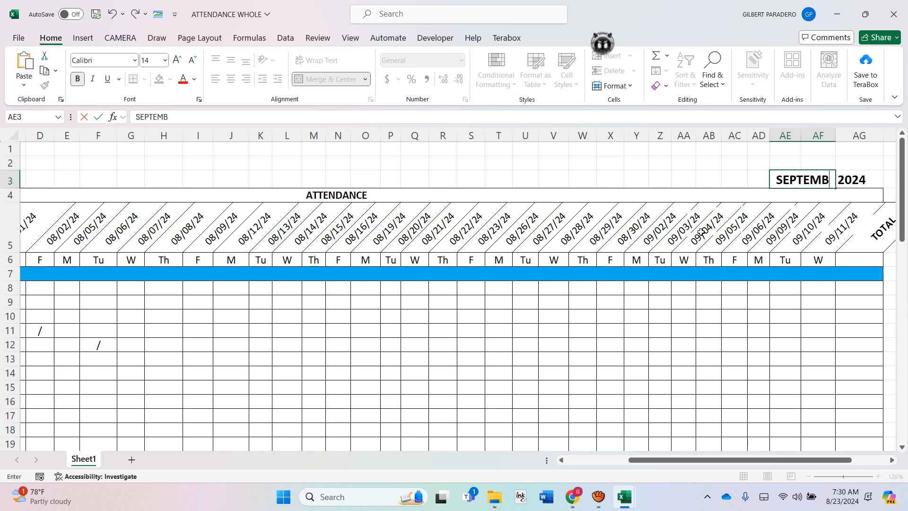
text(ER)
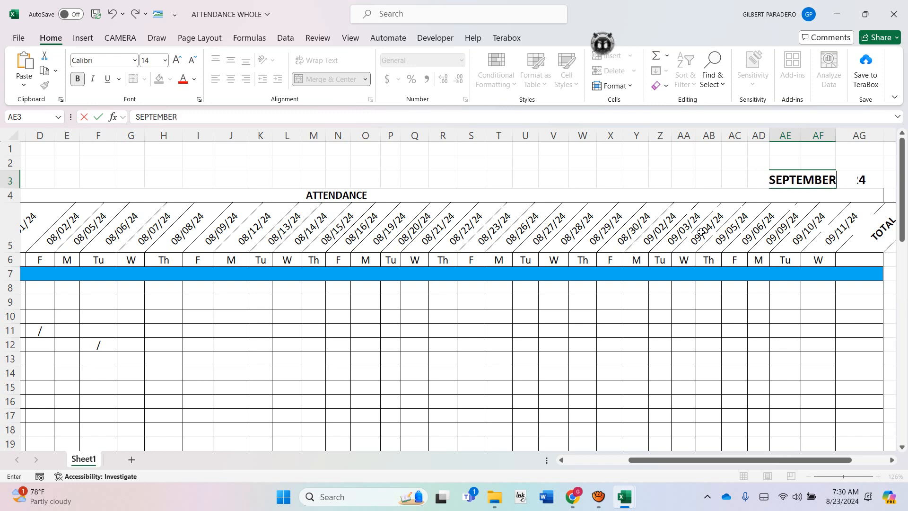
key(Return)
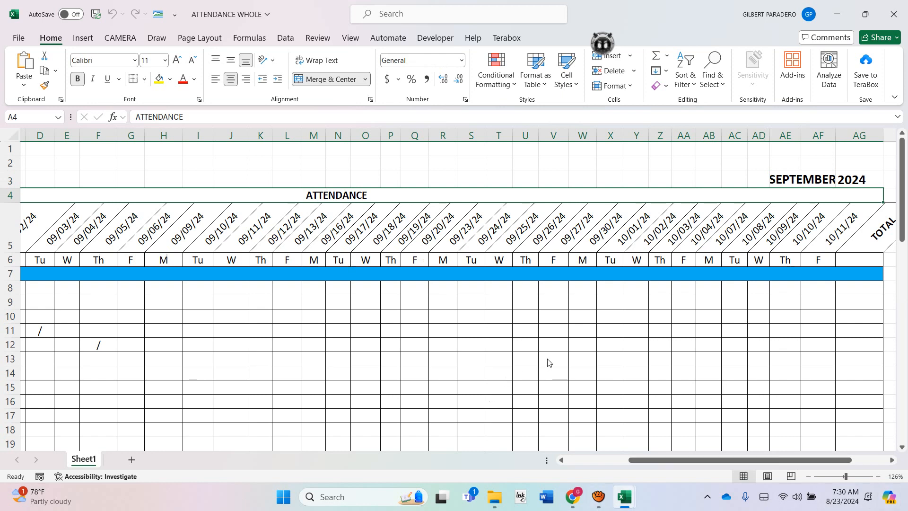
Step: Check the first date in C5 against the September 2024 page of the system calendar, then return to the sheet
scroll(542, 369, left, 3)
click(236, 217)
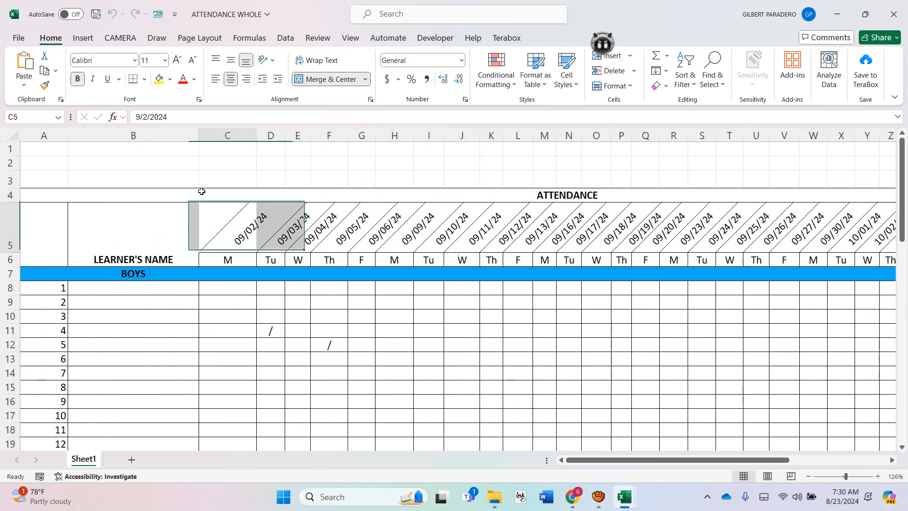
key(super+n)
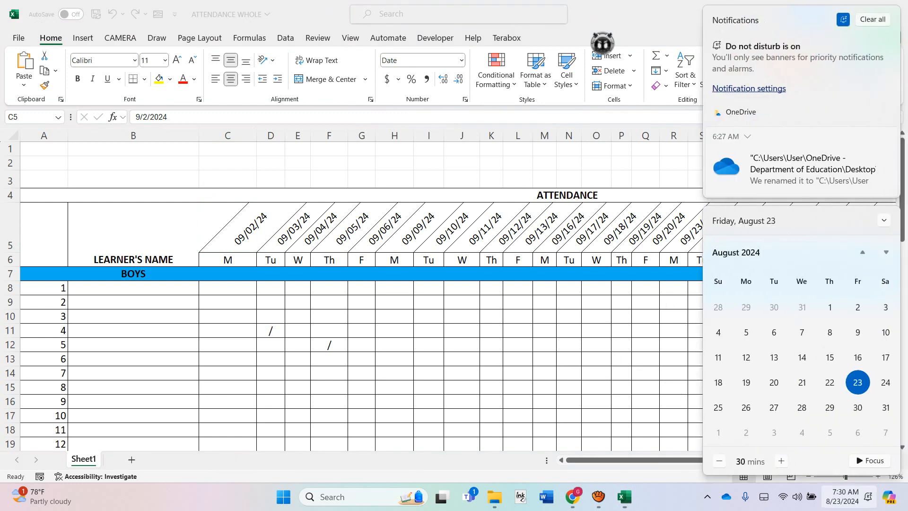
click(886, 252)
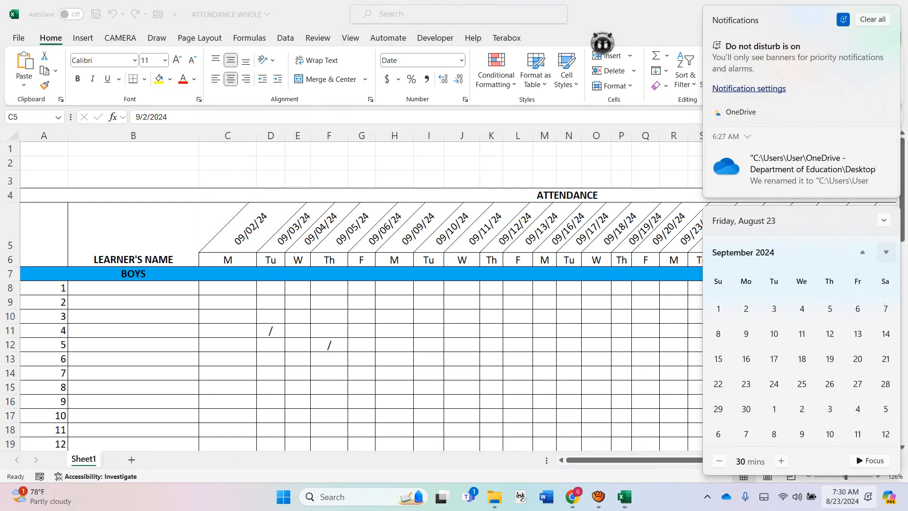
click(446, 283)
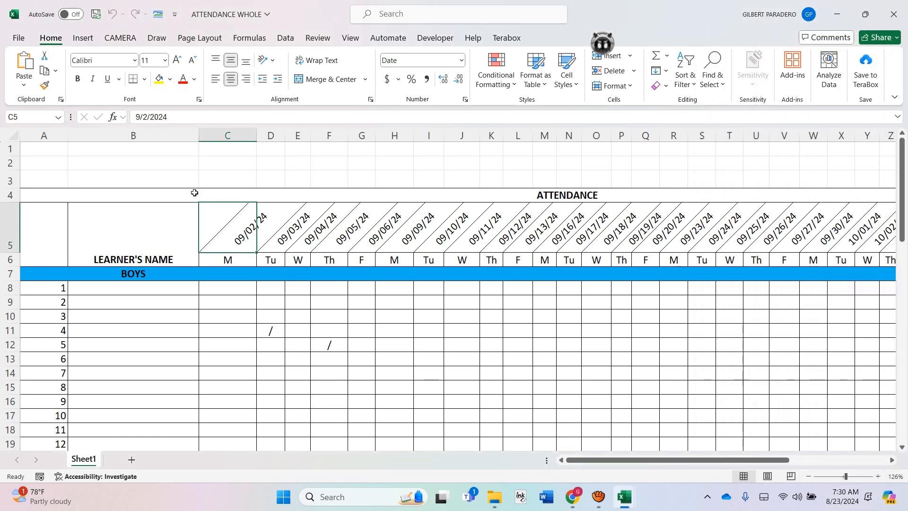
Step: Clear the "/" attendance marks from the range D11:F12
drag(270, 331, 329, 358)
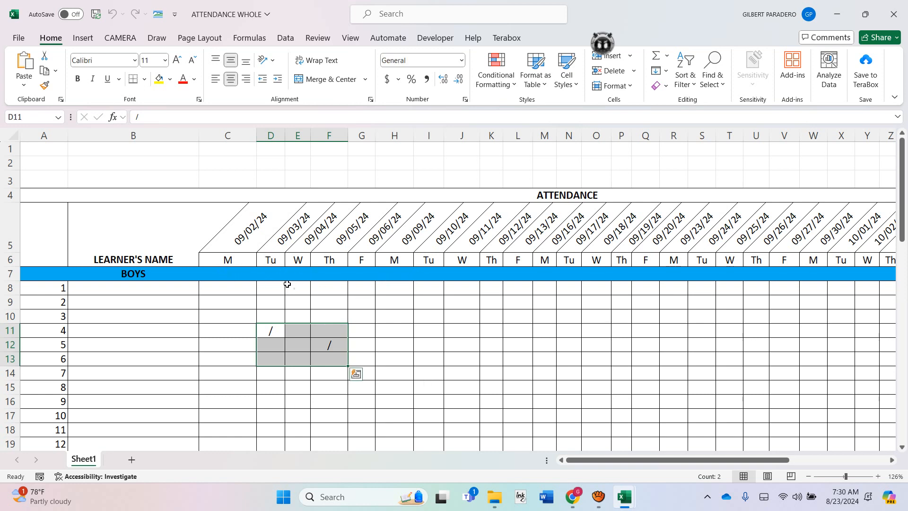
key(shift+BackSpace)
key(shift+Right)
key(shift+Right)
key(shift+Right)
key(shift+Down)
key(shift+Down)
key(shift+Left)
key(shift+Up)
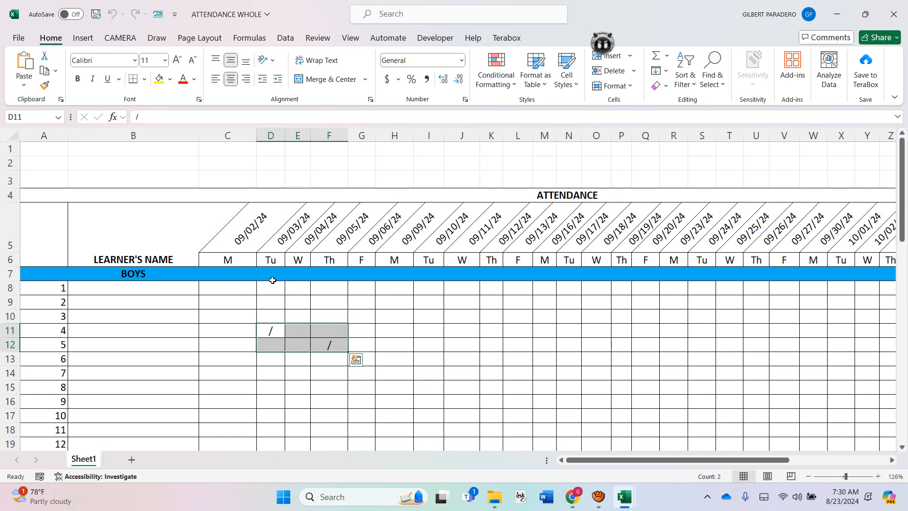
key(Delete)
key(Right)
key(Right)
key(Right)
key(Right)
key(Down)
key(Down)
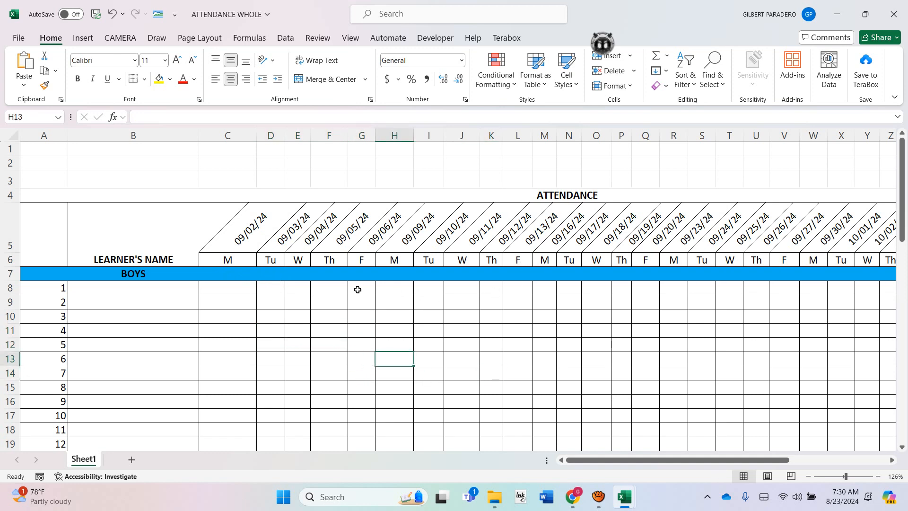
Step: Look across the September dates through the TOTAL column and highlight the blank attendance cells E11:P13
scroll(598, 365, right, 6)
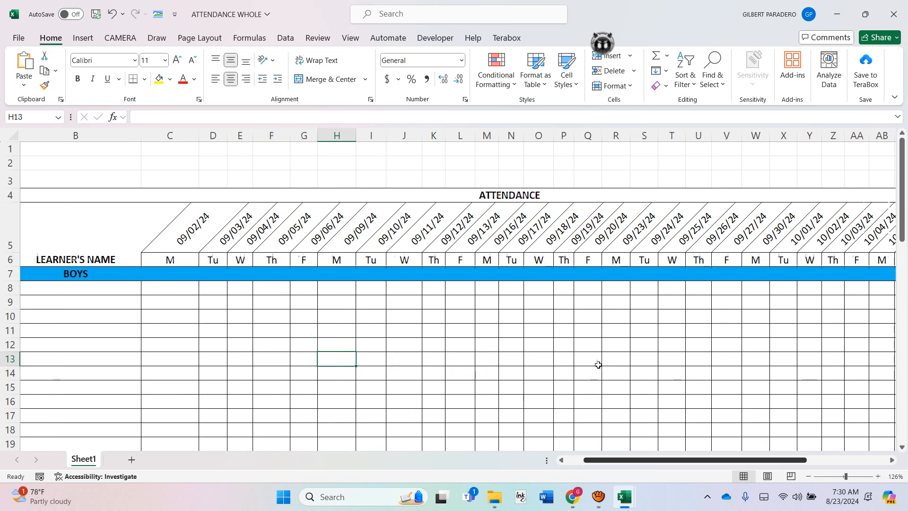
scroll(625, 369, left, 2)
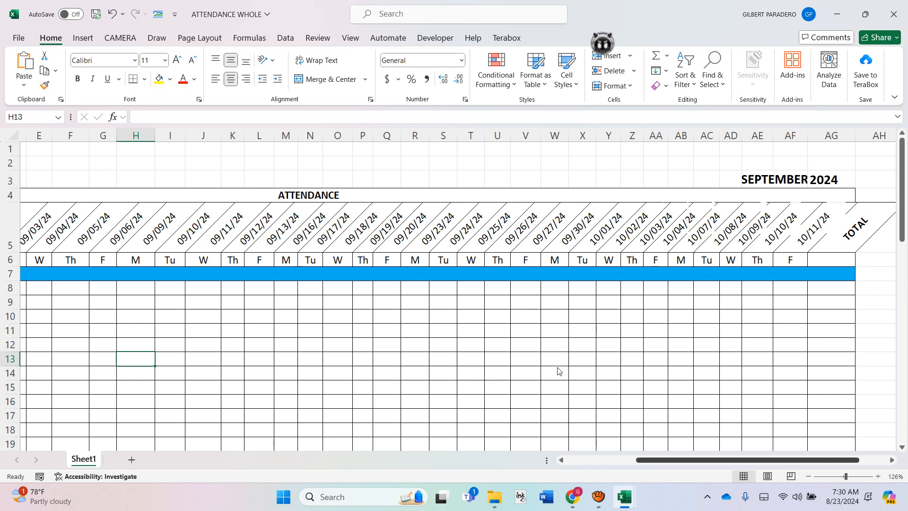
scroll(557, 369, left, 4)
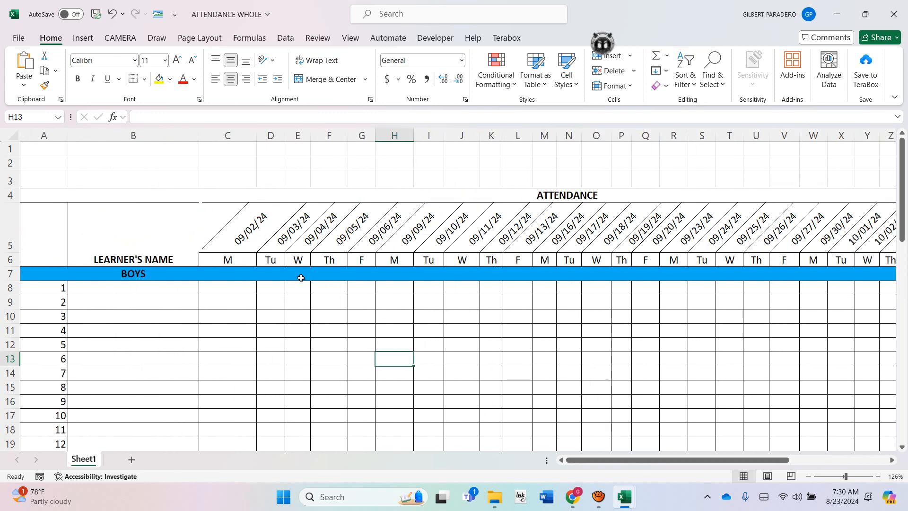
key(Up)
key(Left)
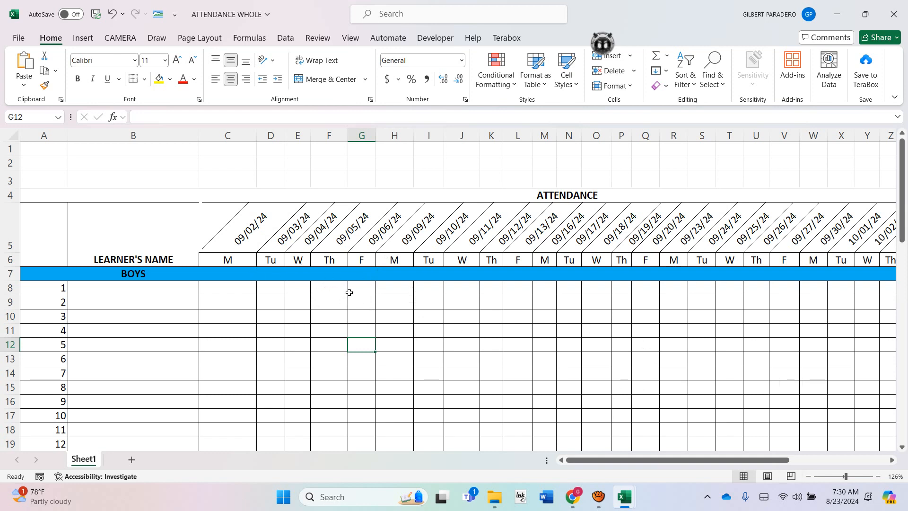
drag(297, 330, 622, 360)
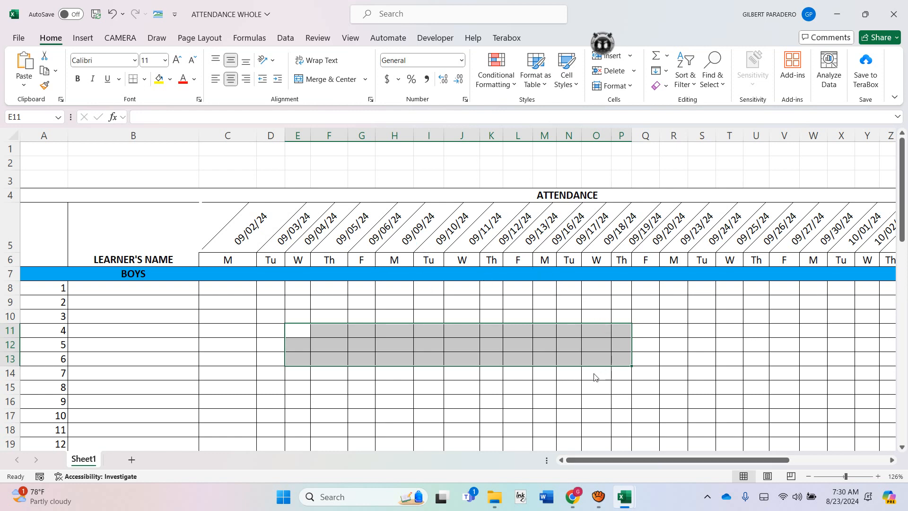
scroll(594, 377, right, 6)
scroll(663, 367, left, 5)
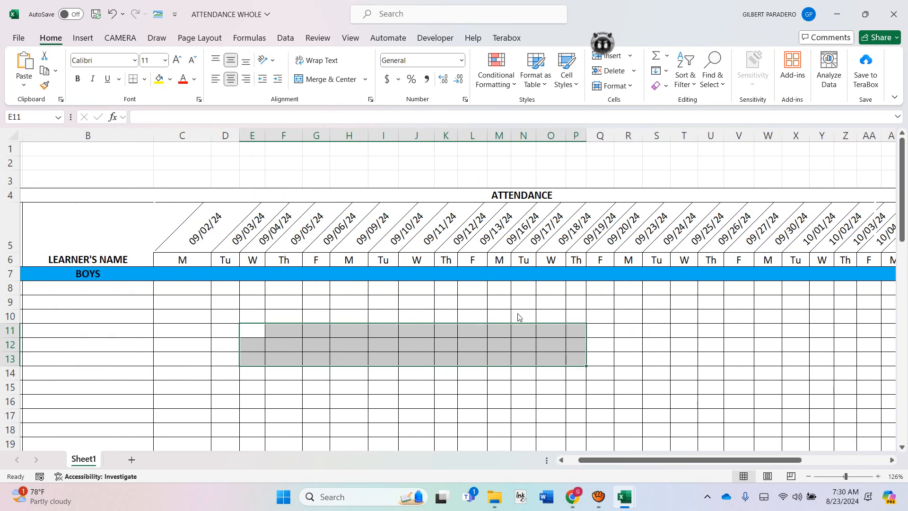
key(ctrl+z)
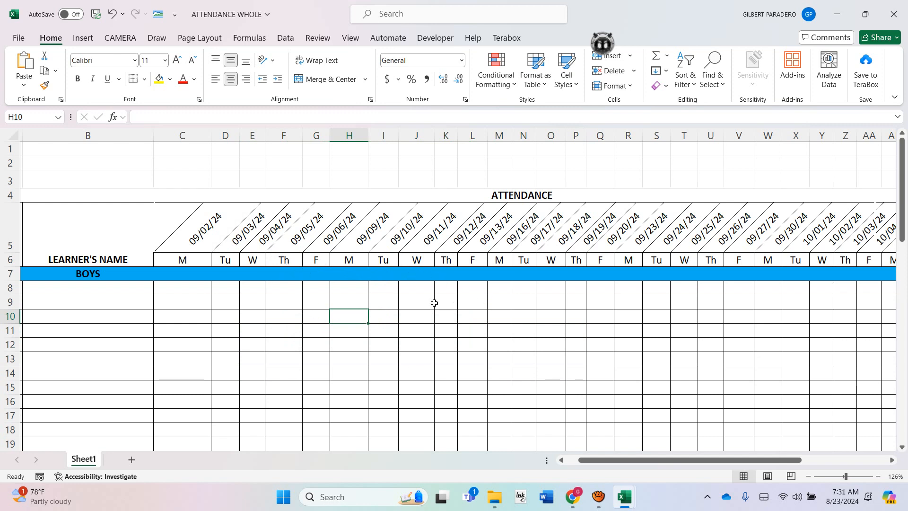
drag(383, 330, 576, 401)
key(ctrl+z)
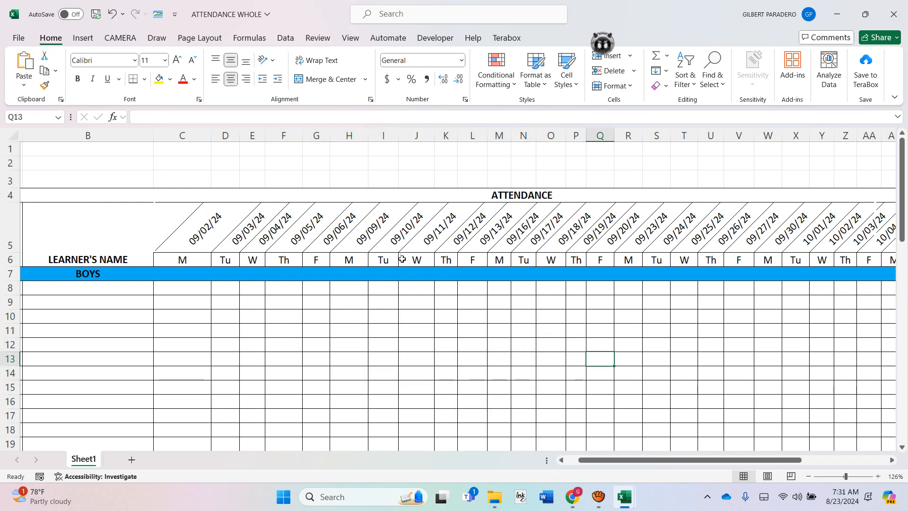
Step: Examine the month cell AE3 and year cell AG3, and look over the emptied attendance grid below
scroll(532, 367, right, 2)
scroll(574, 366, right, 1)
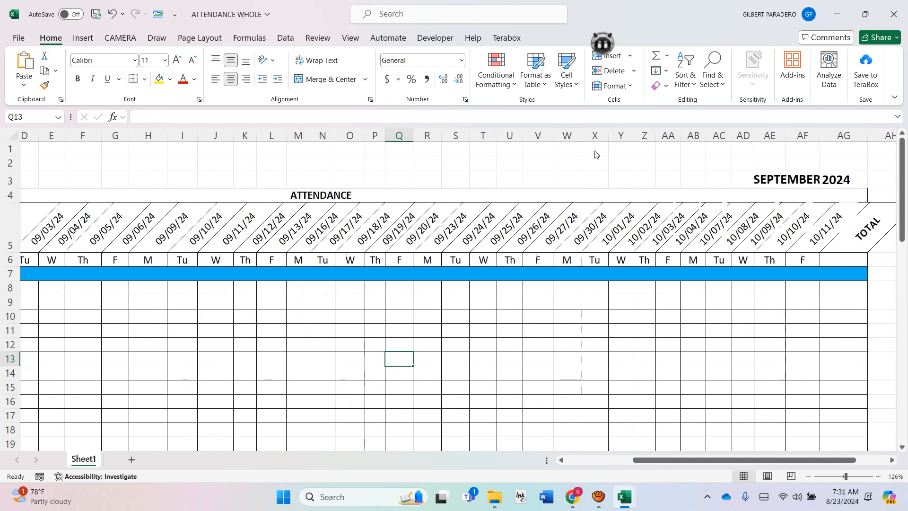
key(ctrl+z)
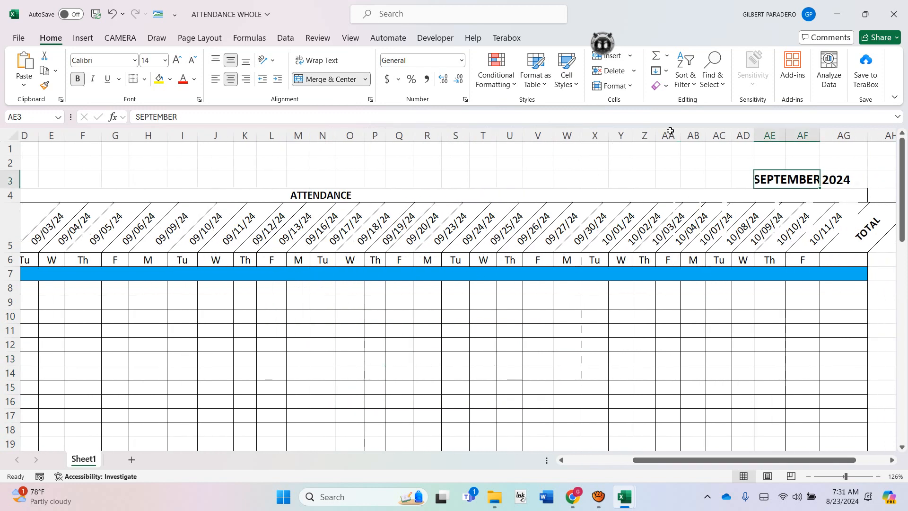
key(Right)
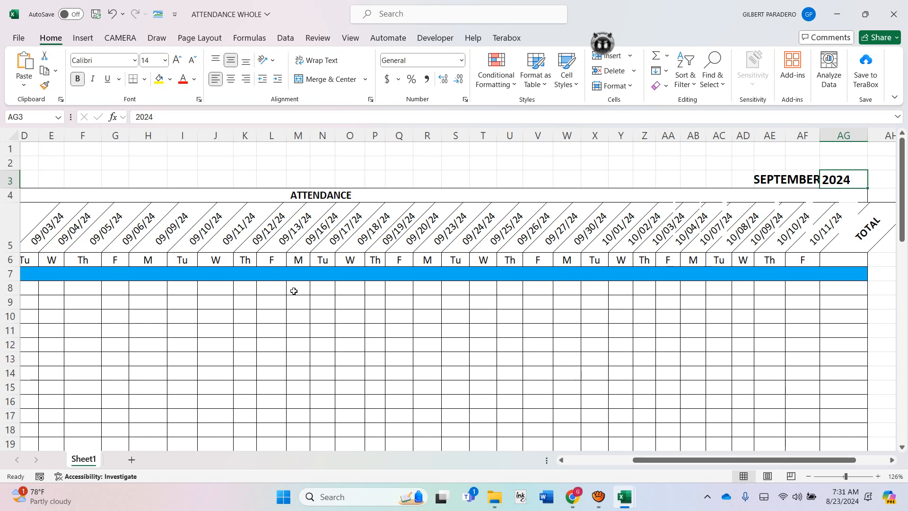
scroll(515, 371, left, 3)
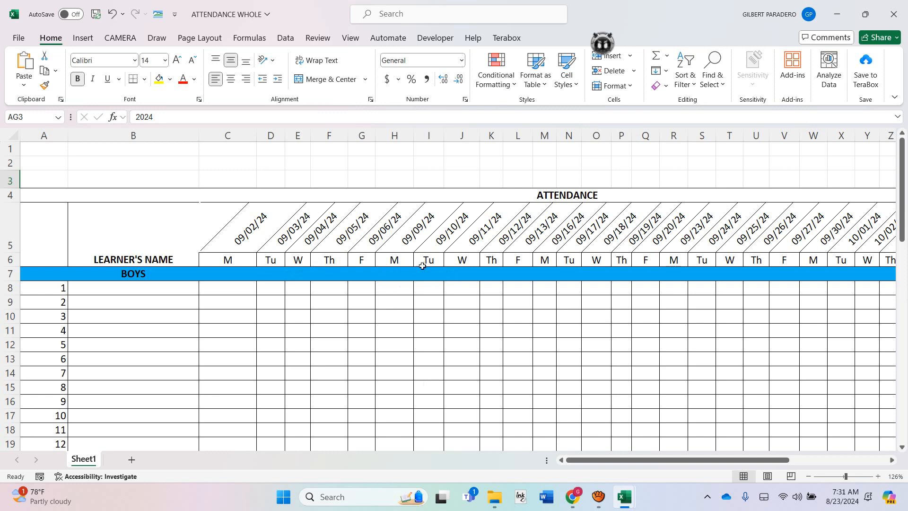
scroll(428, 264, down, 3)
scroll(588, 361, right, 4)
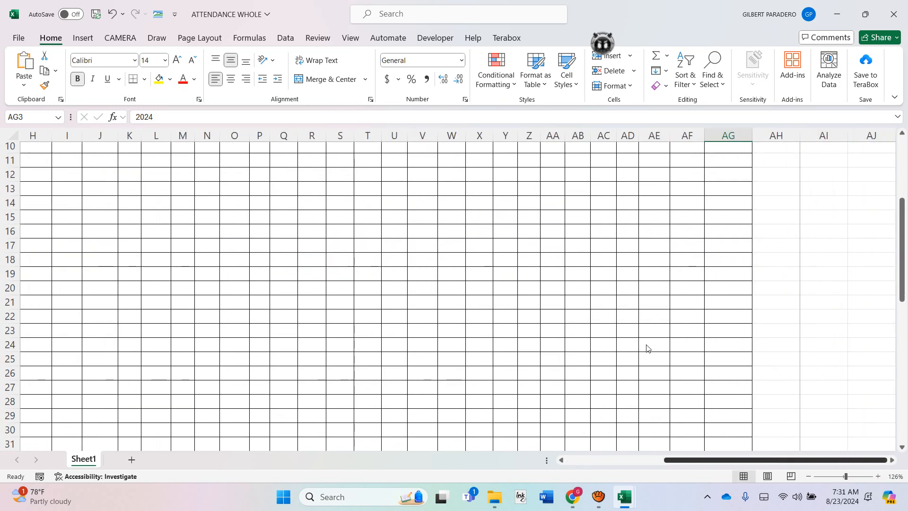
scroll(646, 348, left, 4)
scroll(442, 282, up, 3)
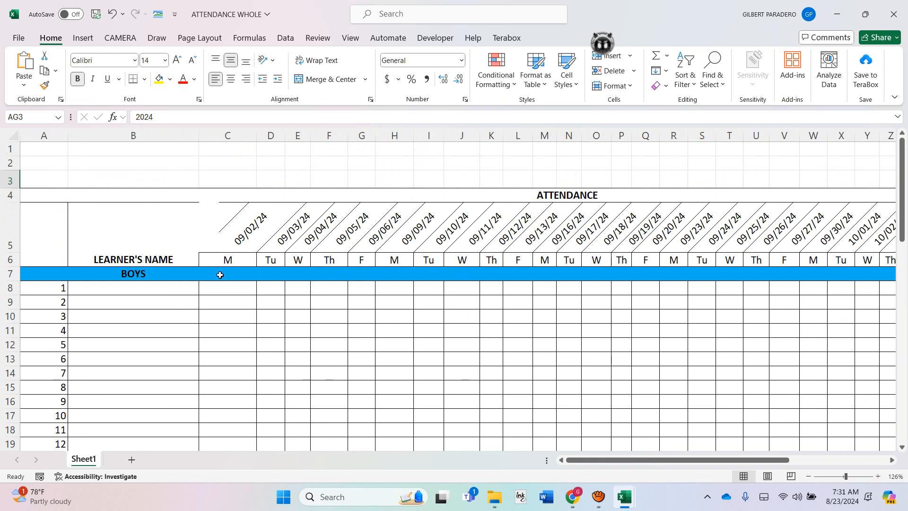
Step: Highlight the attendance cells C12:V15 and the first 20 dates in row 5, and look across to the TOTAL column
drag(196, 273, 632, 308)
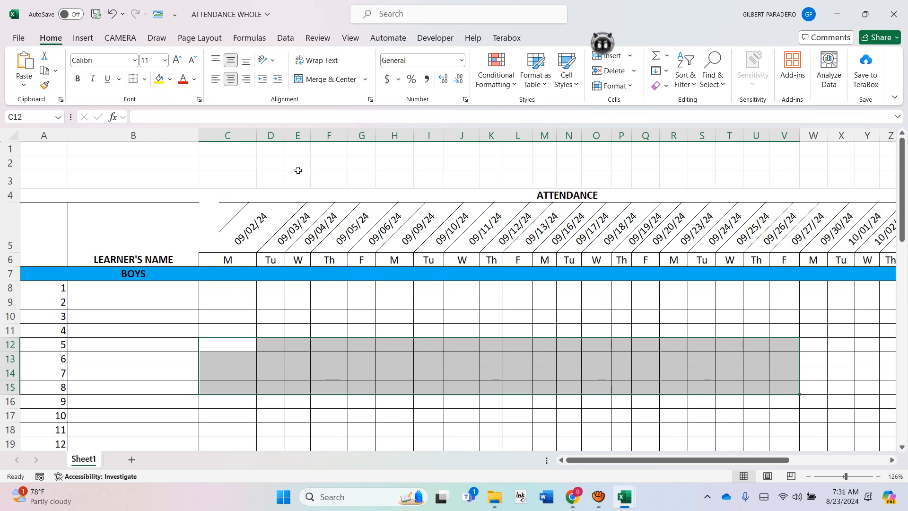
drag(195, 178, 617, 187)
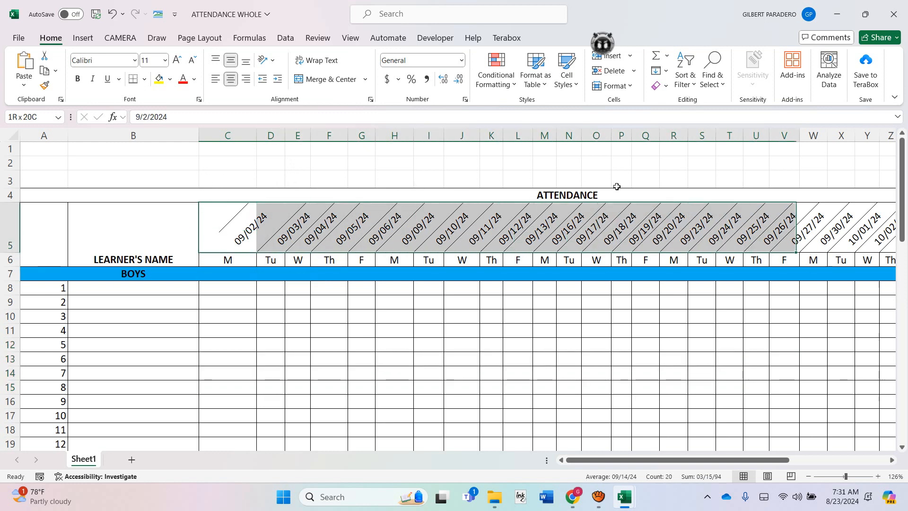
click(569, 415)
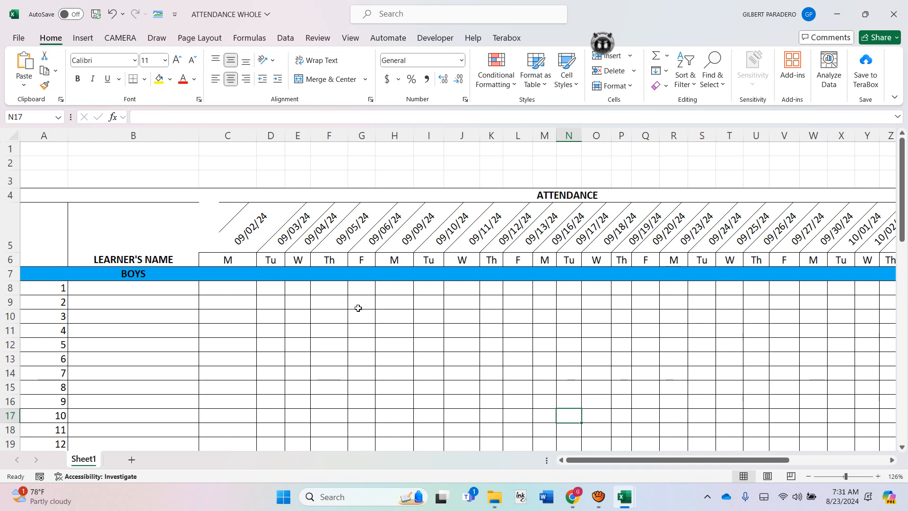
scroll(481, 374, right, 5)
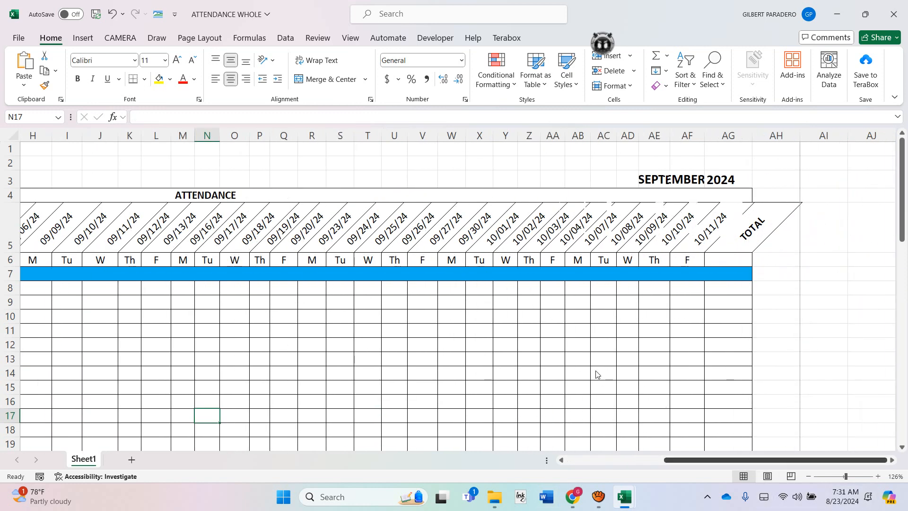
scroll(595, 374, left, 5)
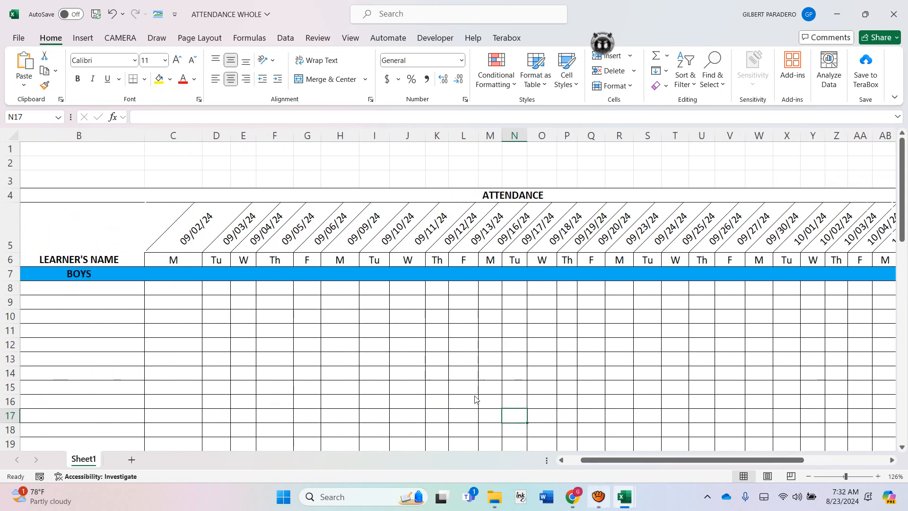
click(598, 497)
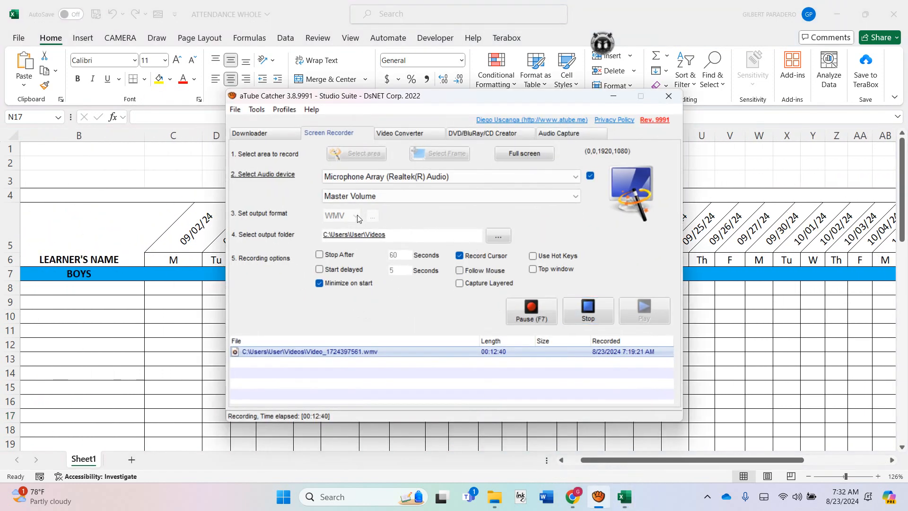